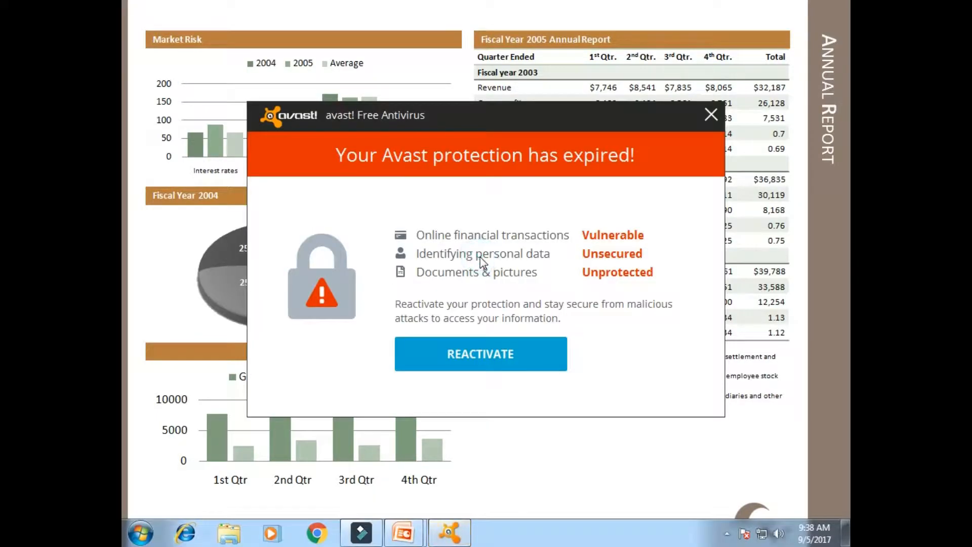
- Dismiss the antivirus expiry notice and advance the running slide show through its remaining slides until it exits
click(711, 115)
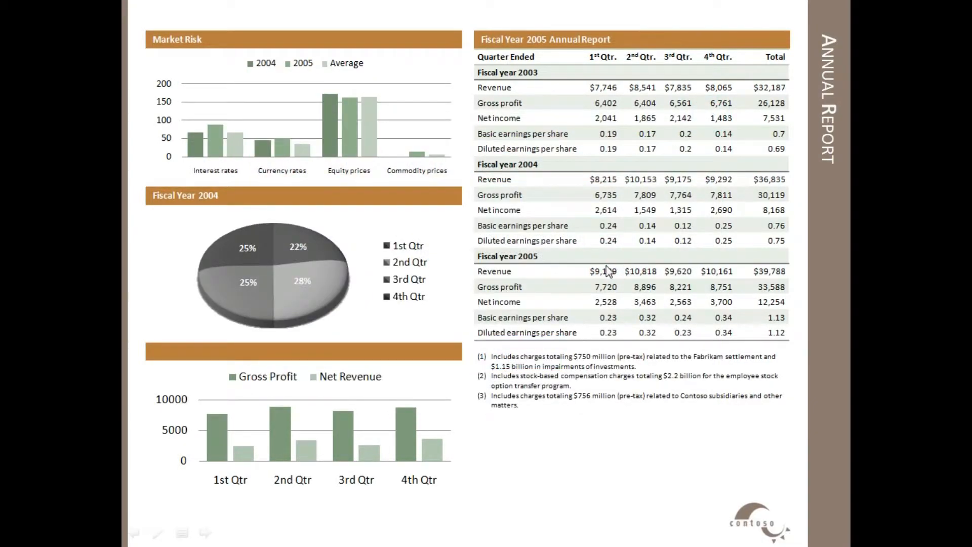
click(606, 266)
click(607, 267)
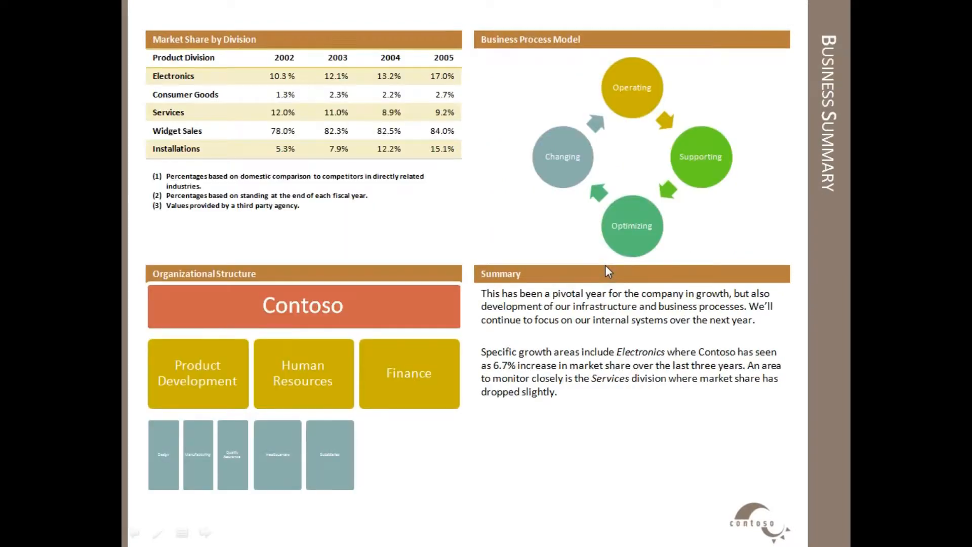
click(605, 266)
click(566, 244)
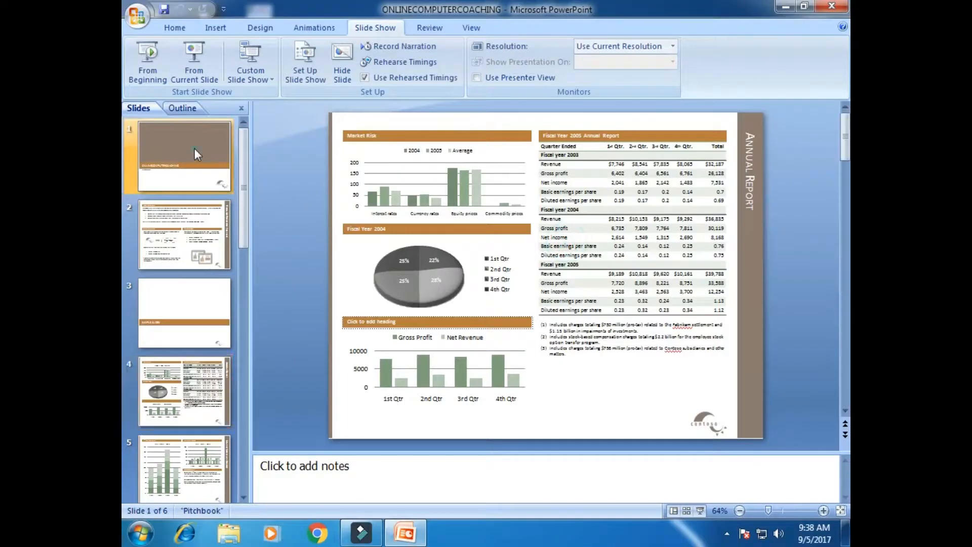
- Play the slide show from the beginning, advance through the first slides and end the show
click(195, 148)
click(147, 58)
click(325, 205)
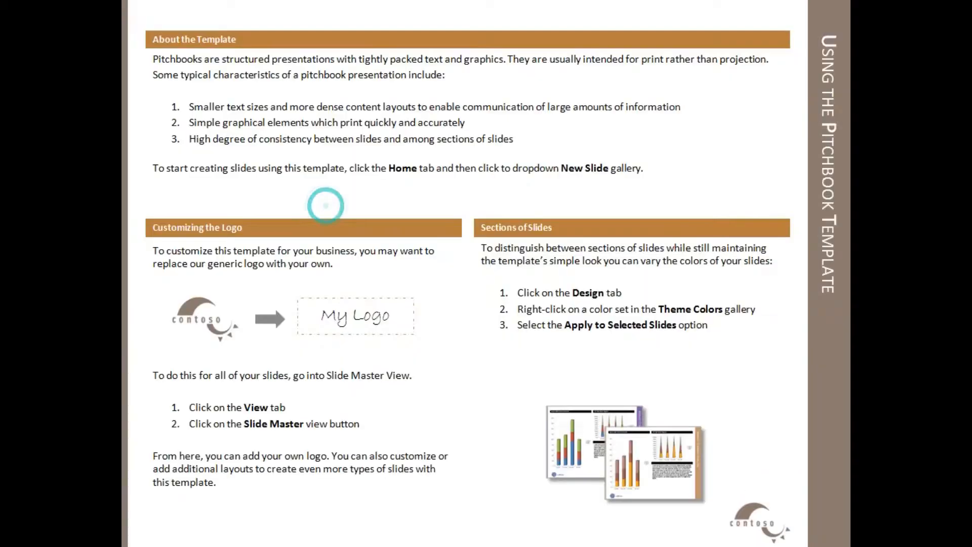
click(326, 205)
key(Escape)
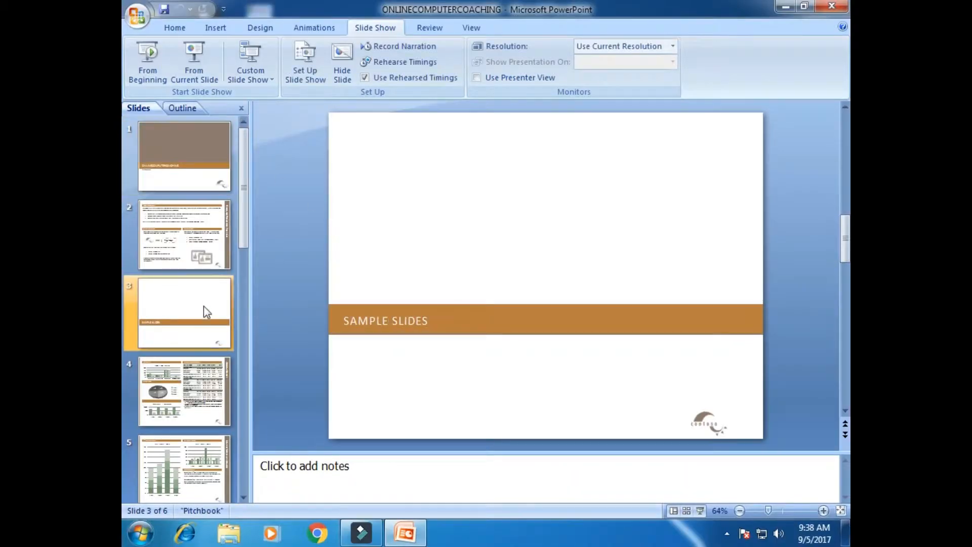
- Play the slide show from slide 5, Market Summary Analysis, end it and return to the first slide
click(198, 411)
click(201, 484)
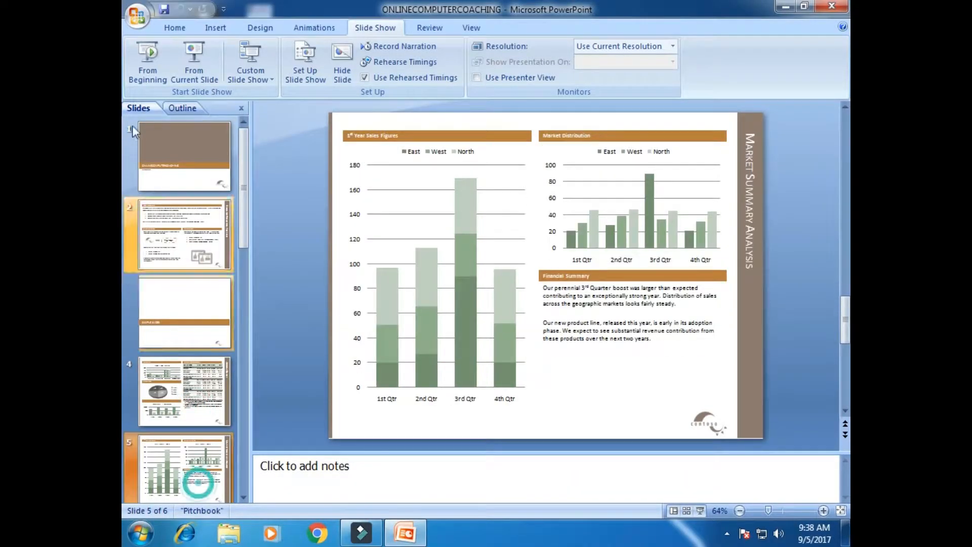
click(218, 78)
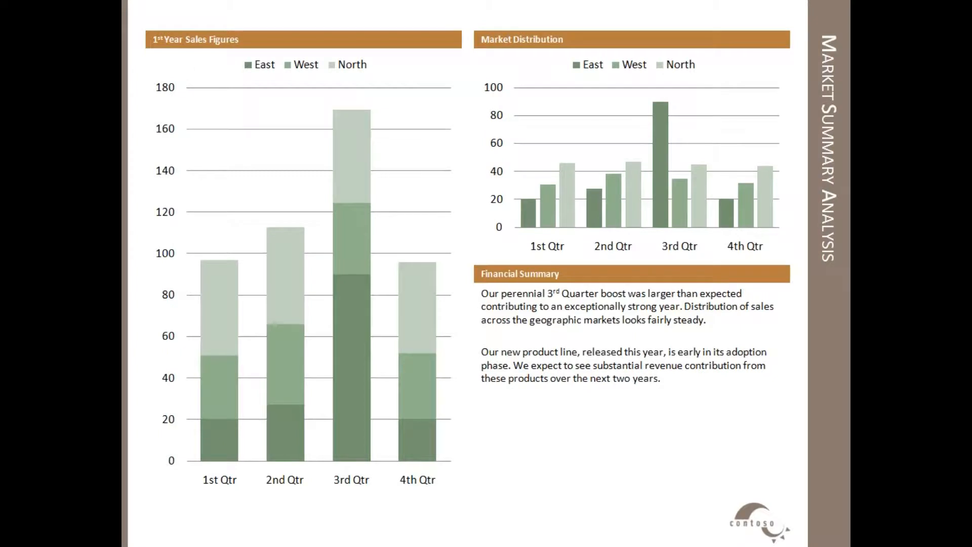
key(Escape)
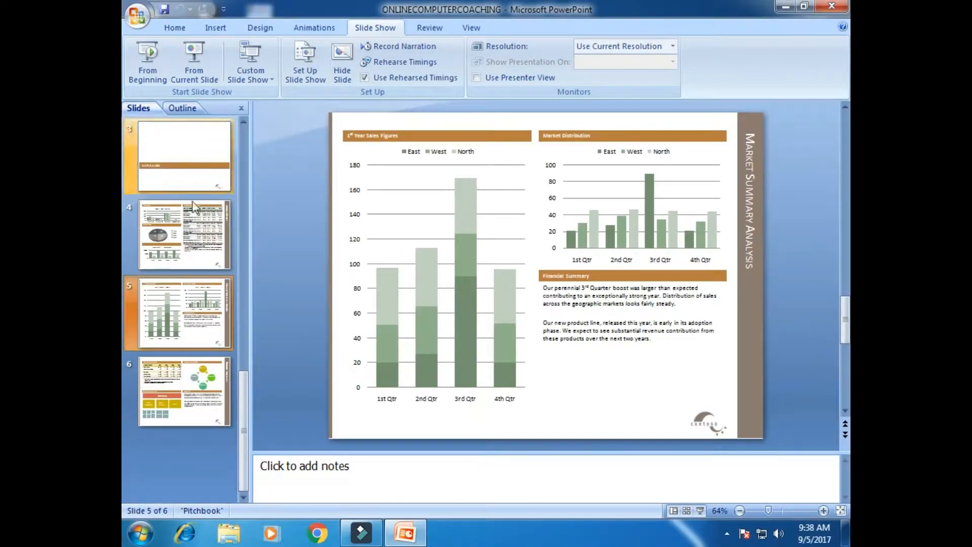
click(194, 175)
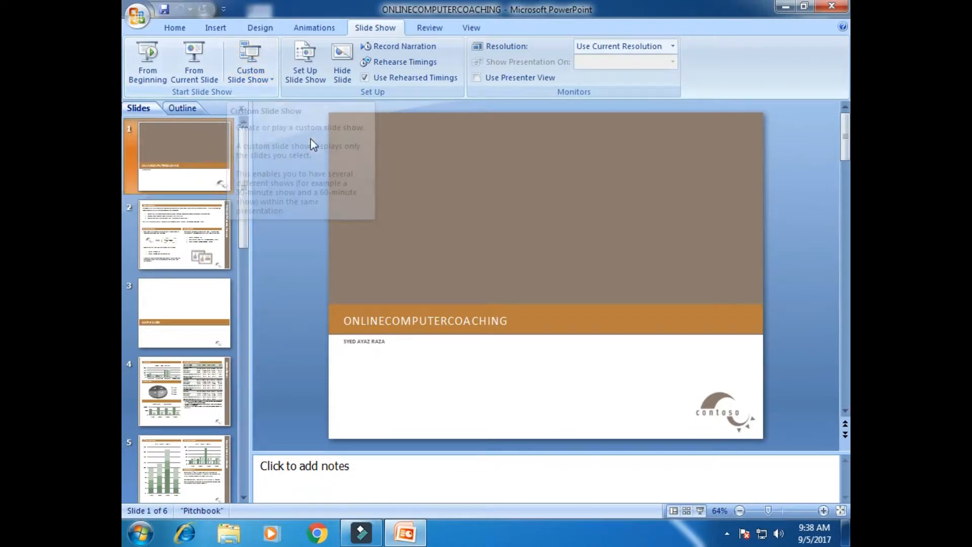
- Start defining a new custom show and name it New Presentation
click(267, 77)
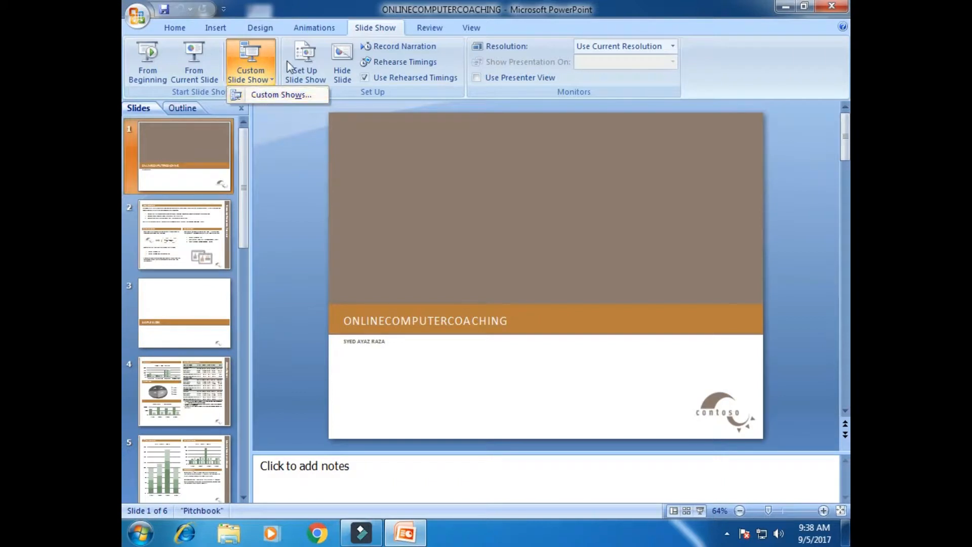
click(268, 96)
drag(496, 196, 564, 133)
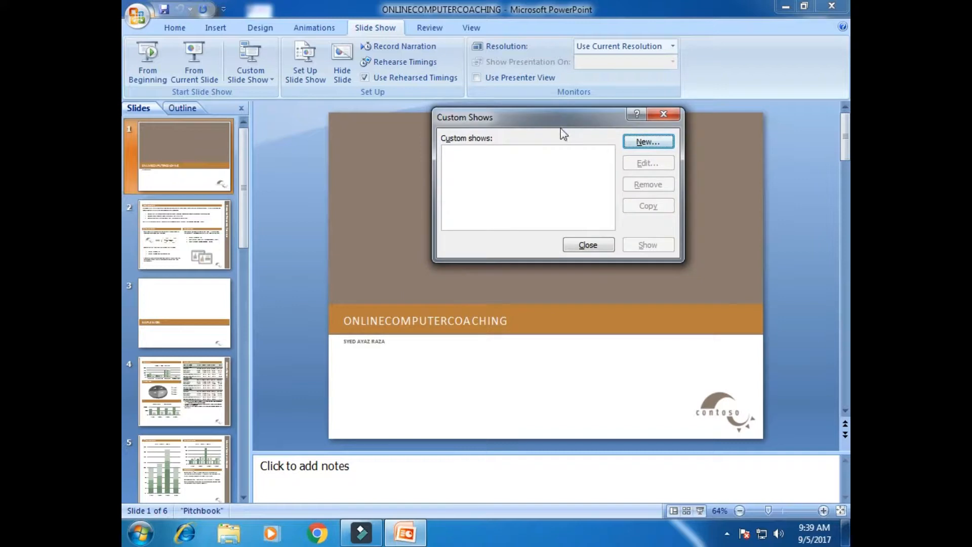
click(646, 144)
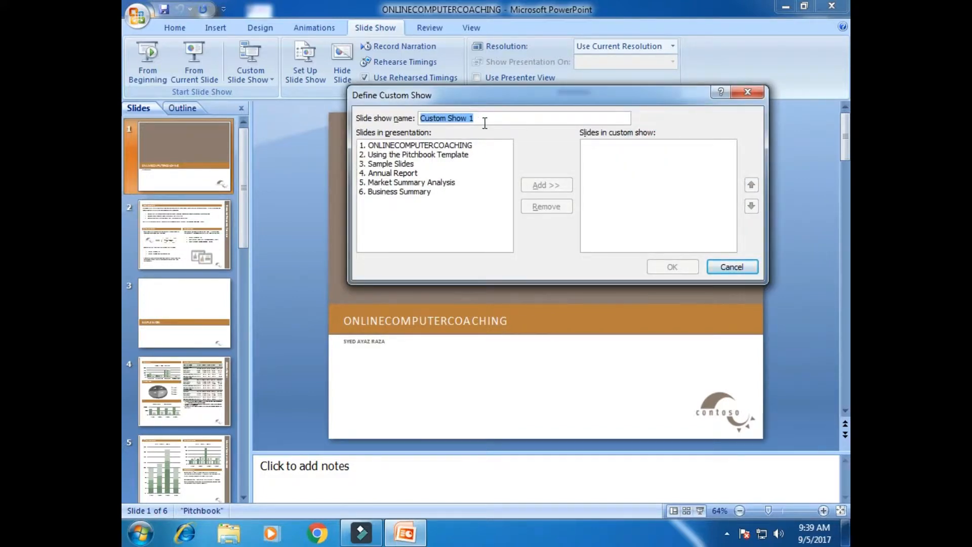
drag(482, 119, 423, 111)
text(New Presentation)
- Add Sample Slides, Market Summary Analysis, ONLINECOMPUTERCOACHING and Business Summary to the custom show in that order and save it
click(397, 164)
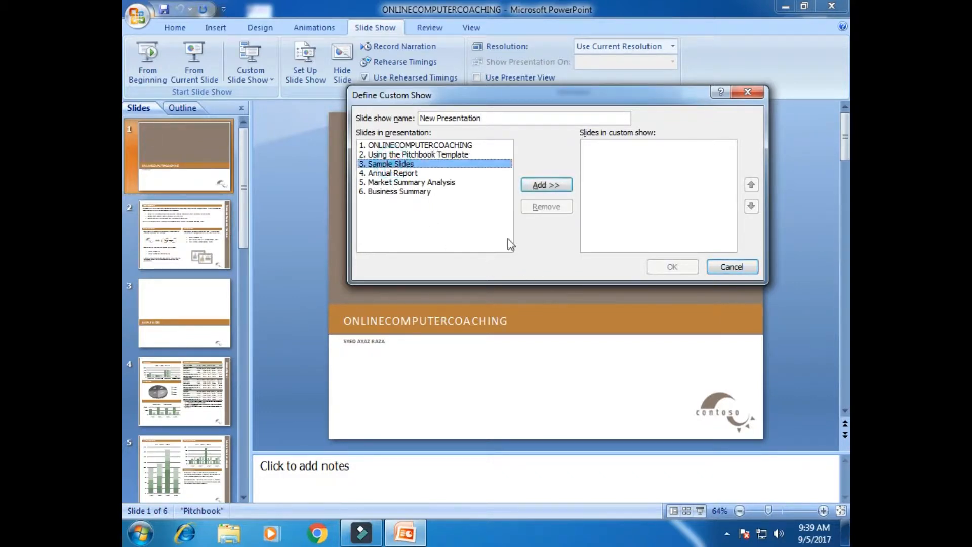
click(557, 188)
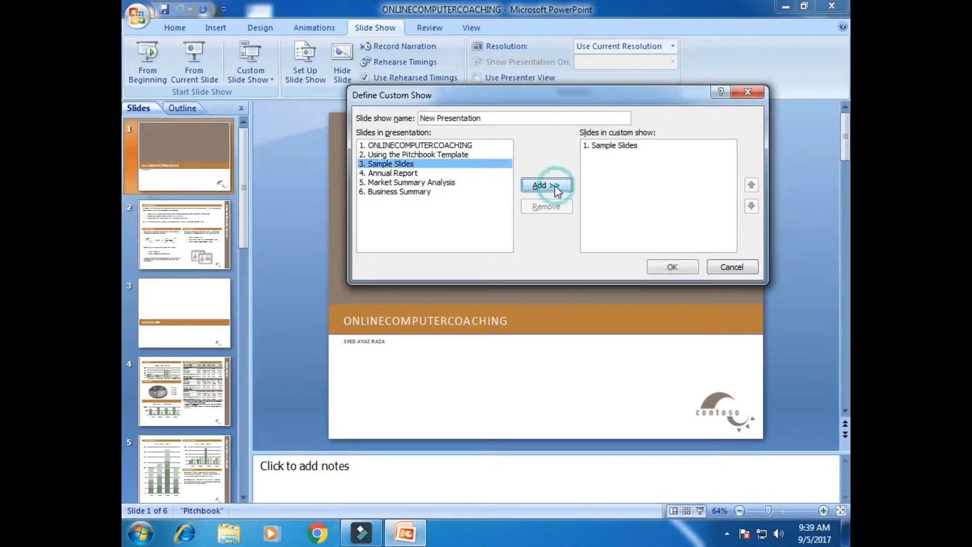
click(395, 183)
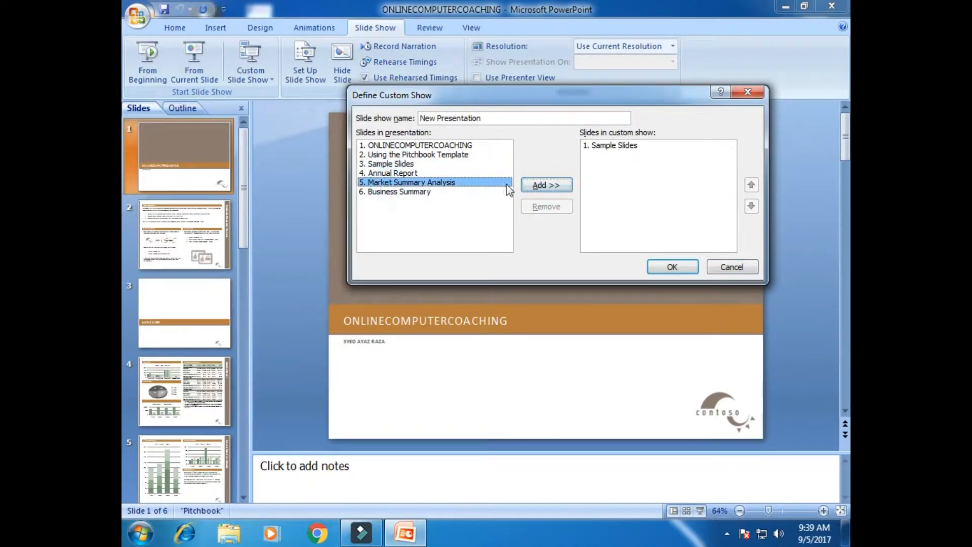
click(549, 186)
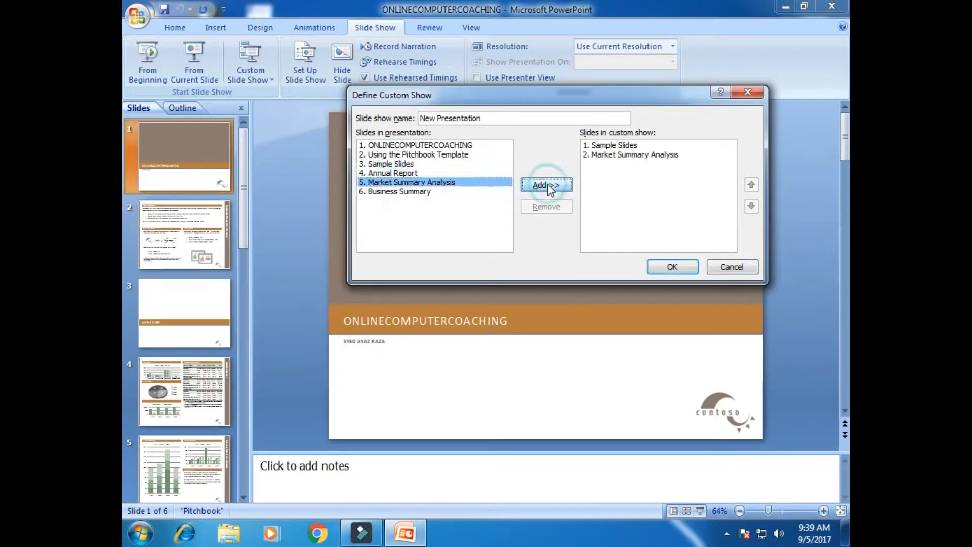
click(408, 146)
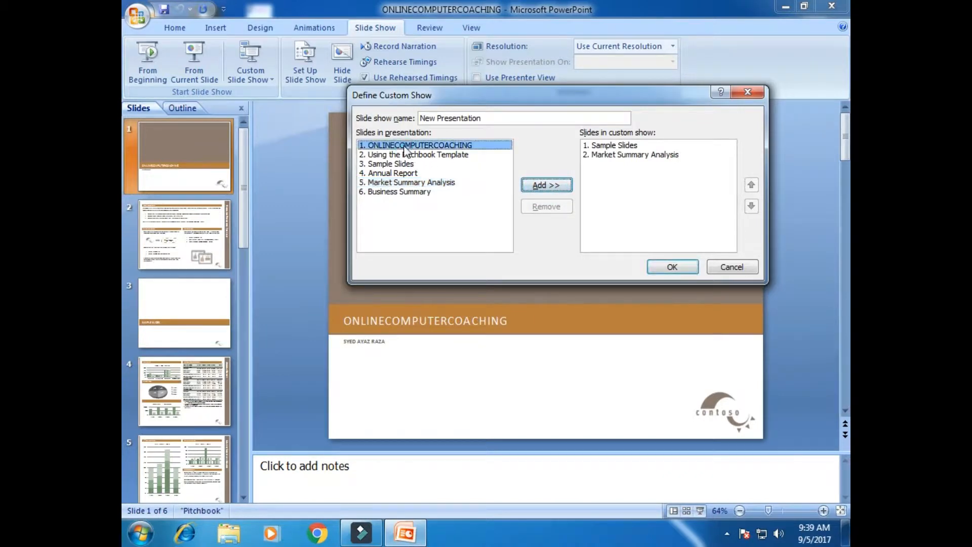
click(547, 184)
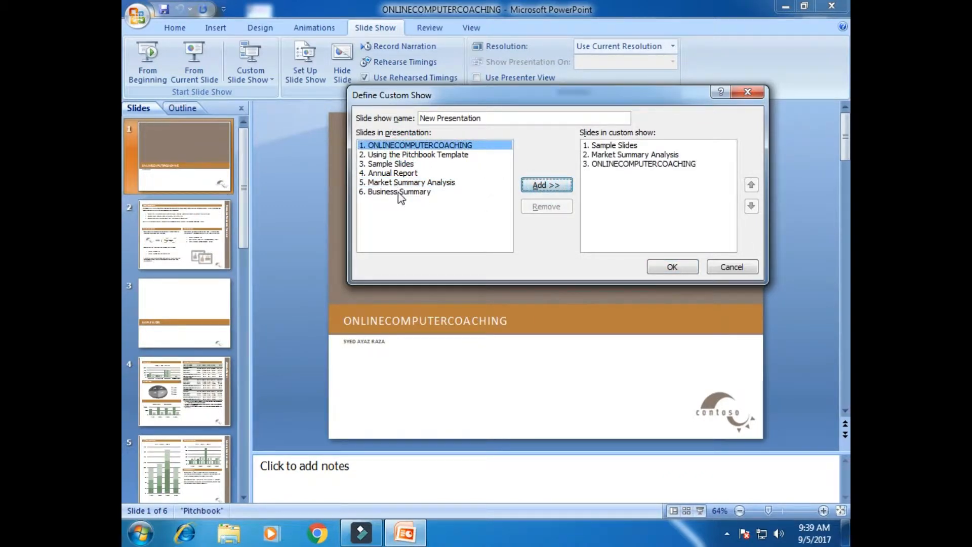
click(401, 192)
click(542, 187)
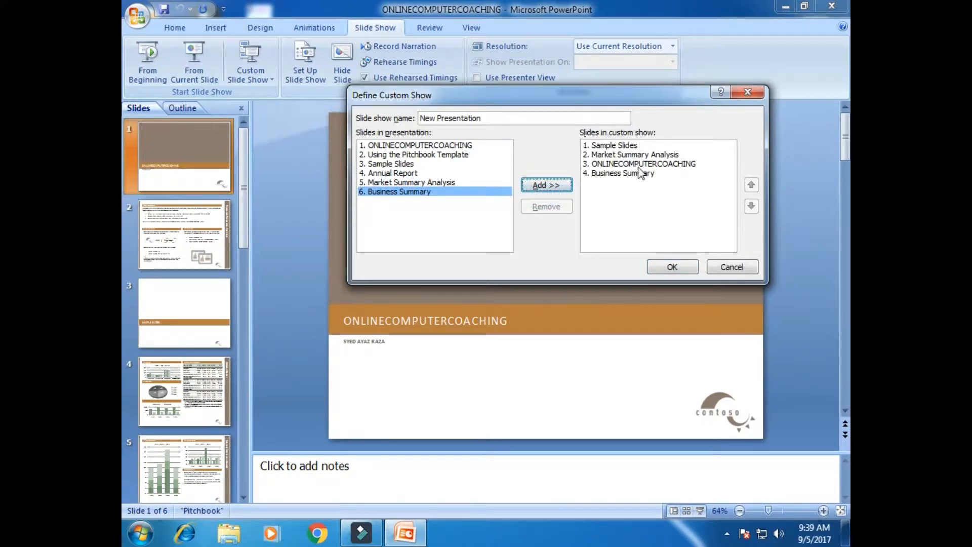
click(672, 268)
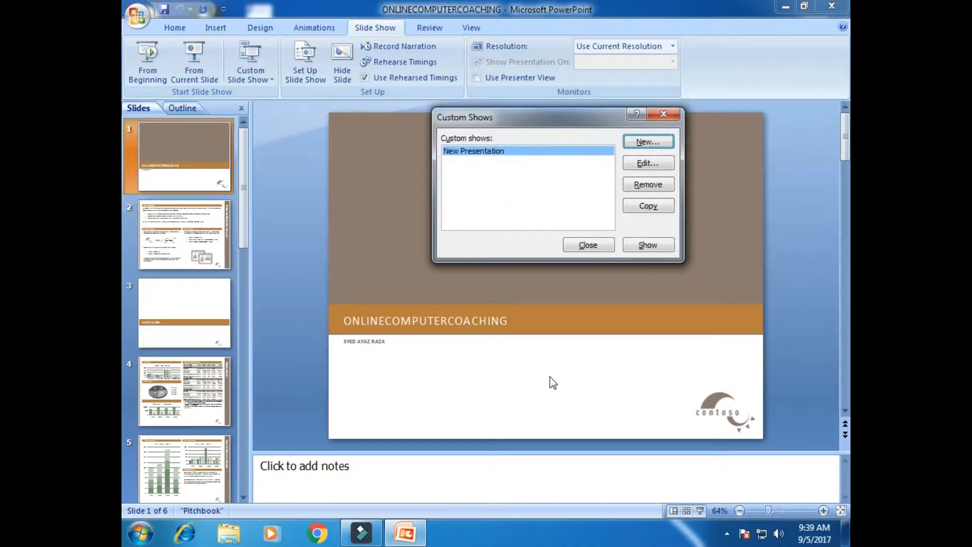
- Play the New Presentation custom show through all its slides and exit at the end
click(650, 245)
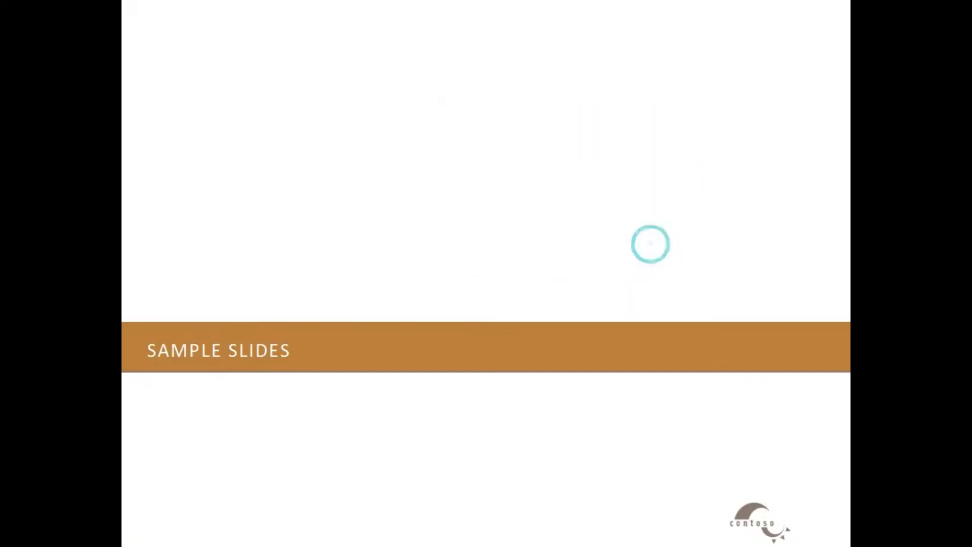
click(586, 184)
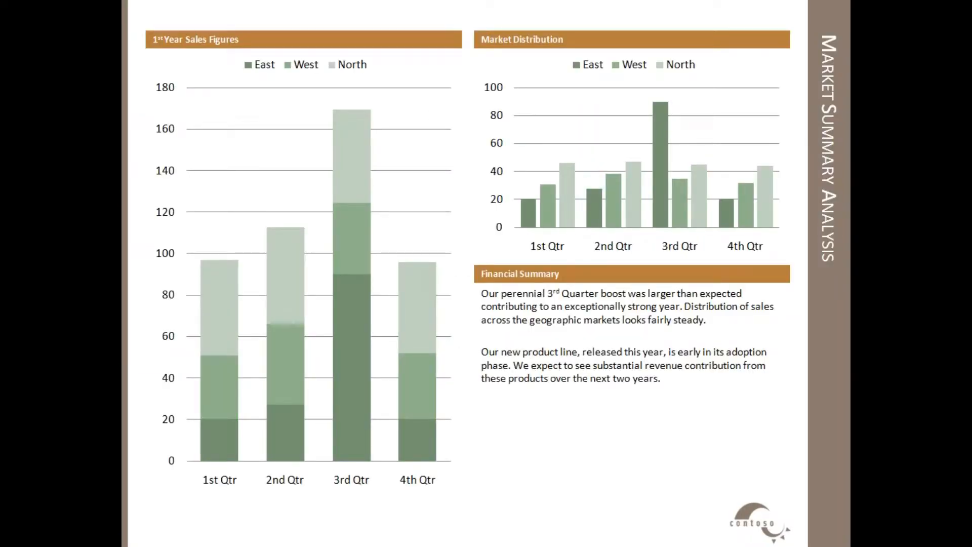
click(586, 179)
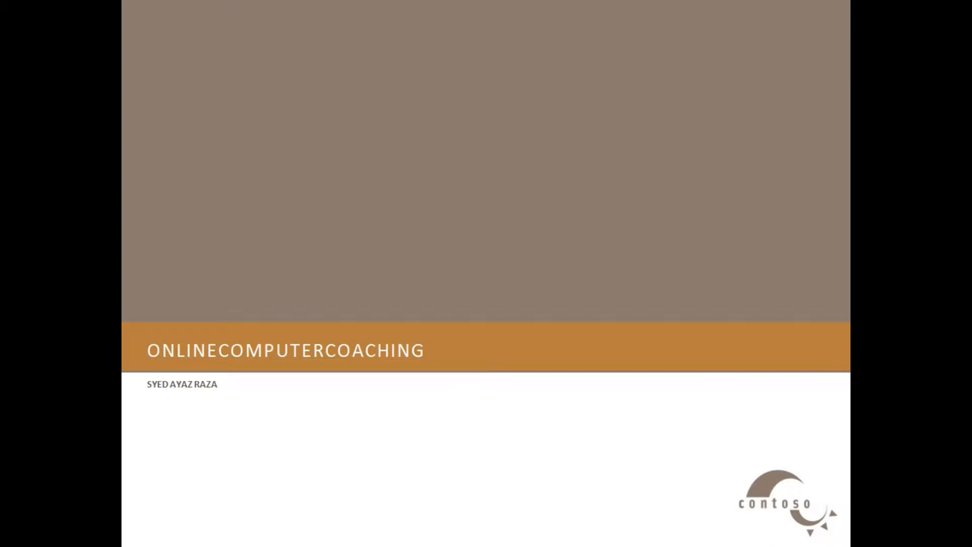
click(589, 178)
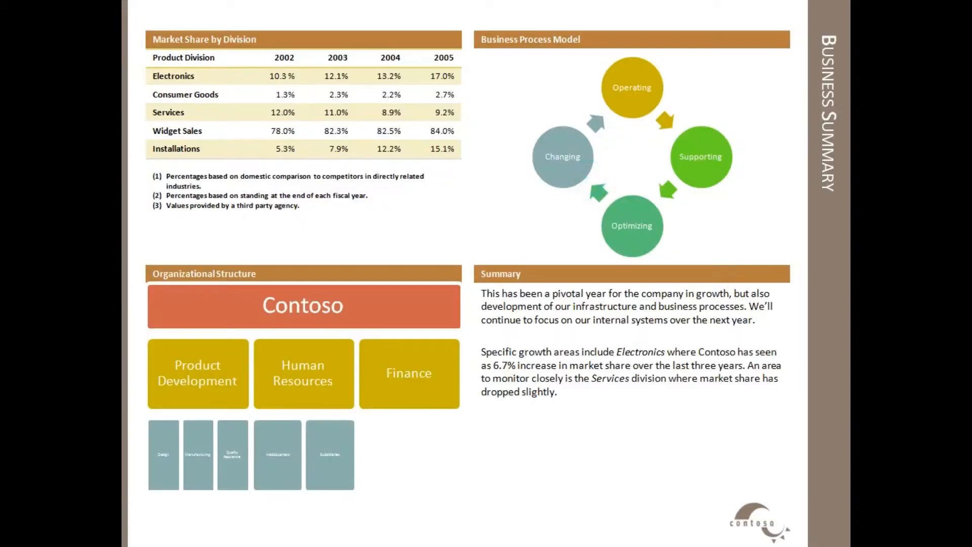
click(586, 180)
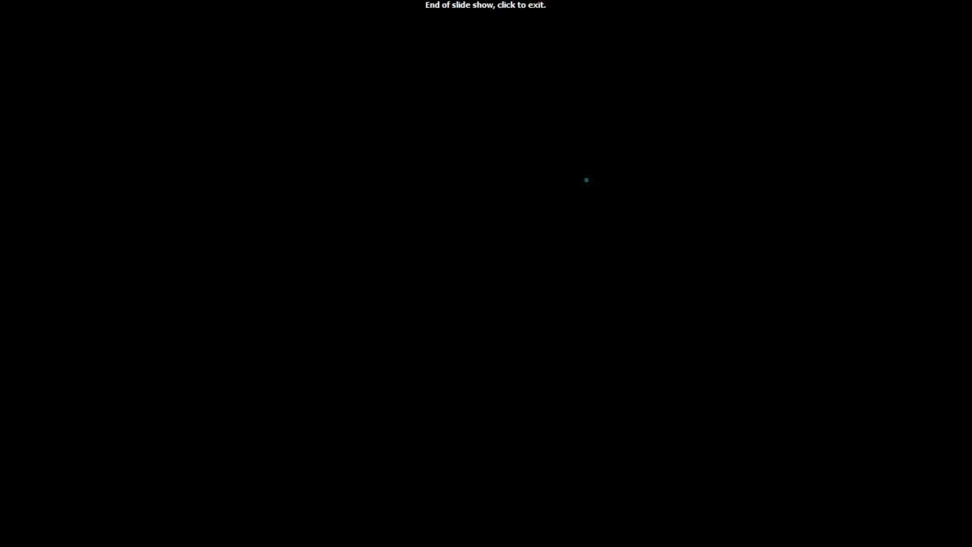
click(586, 179)
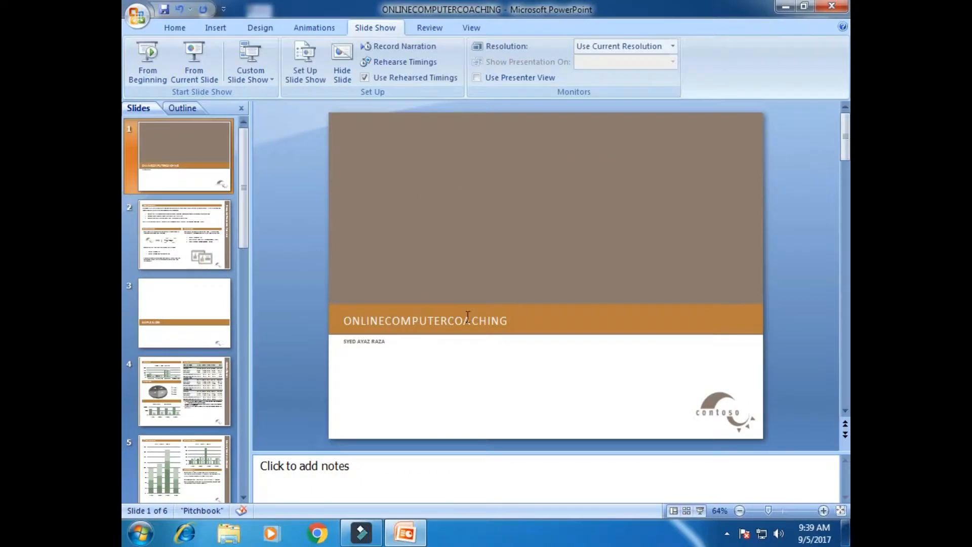
- Open the New Presentation custom show for editing and add Sample Slides as a fifth entry
click(251, 80)
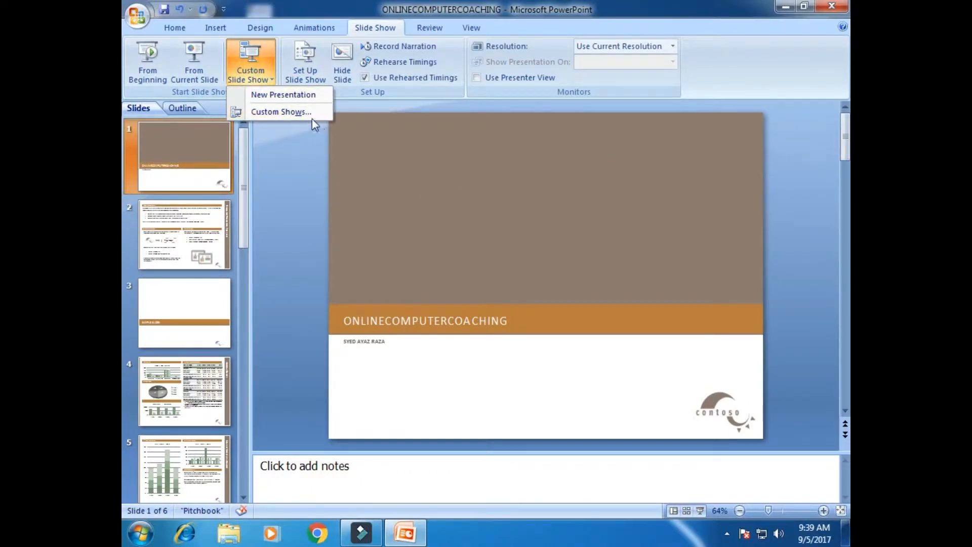
click(262, 112)
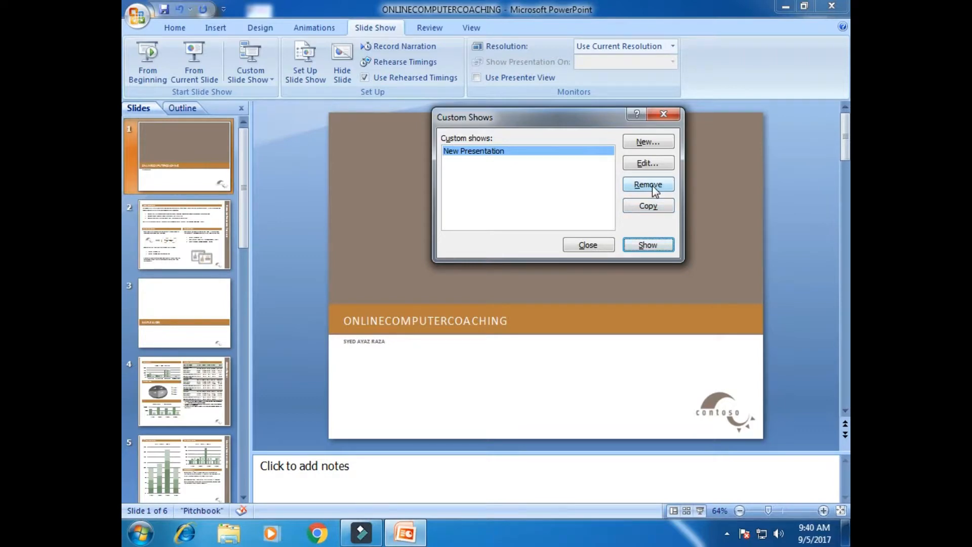
click(648, 163)
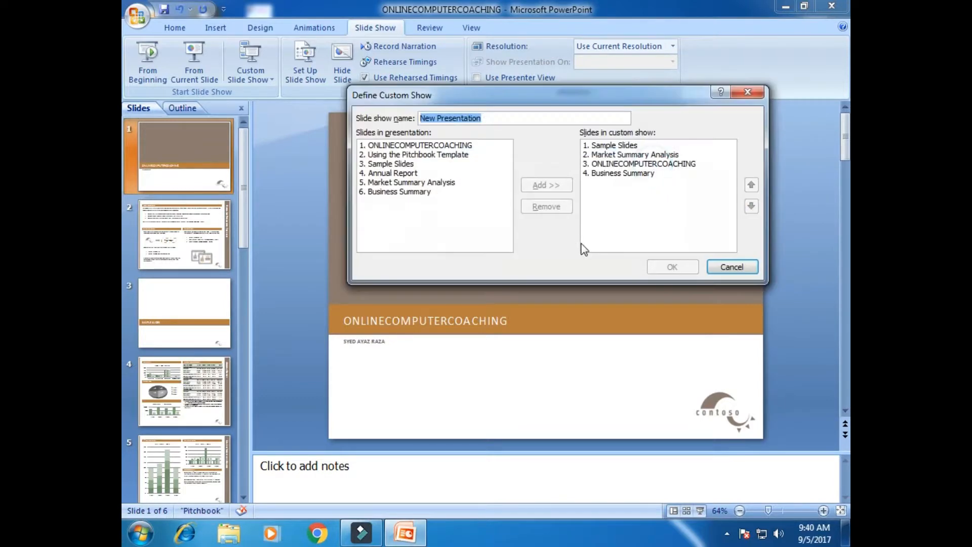
click(399, 165)
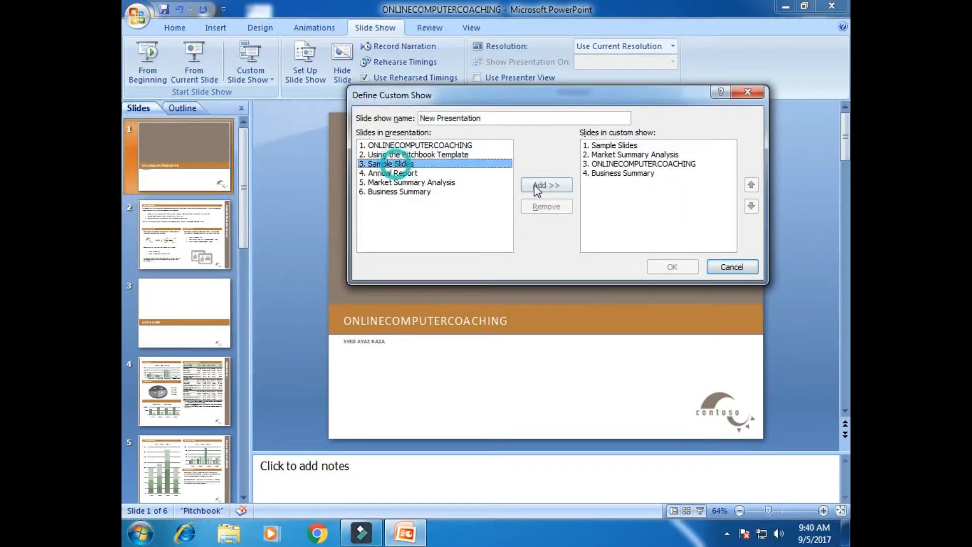
click(540, 187)
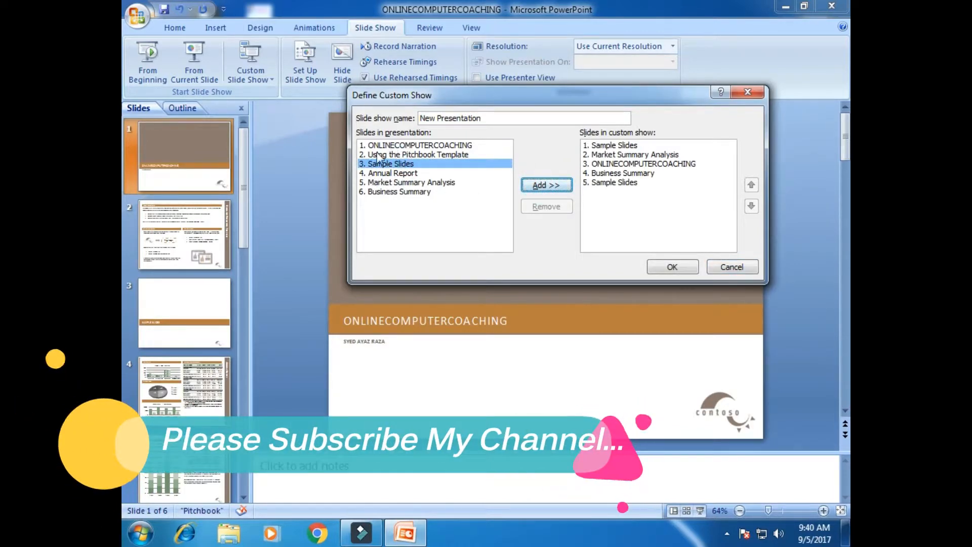
- Append Business Summary as a sixth entry in the custom show and remove that entry again
click(385, 191)
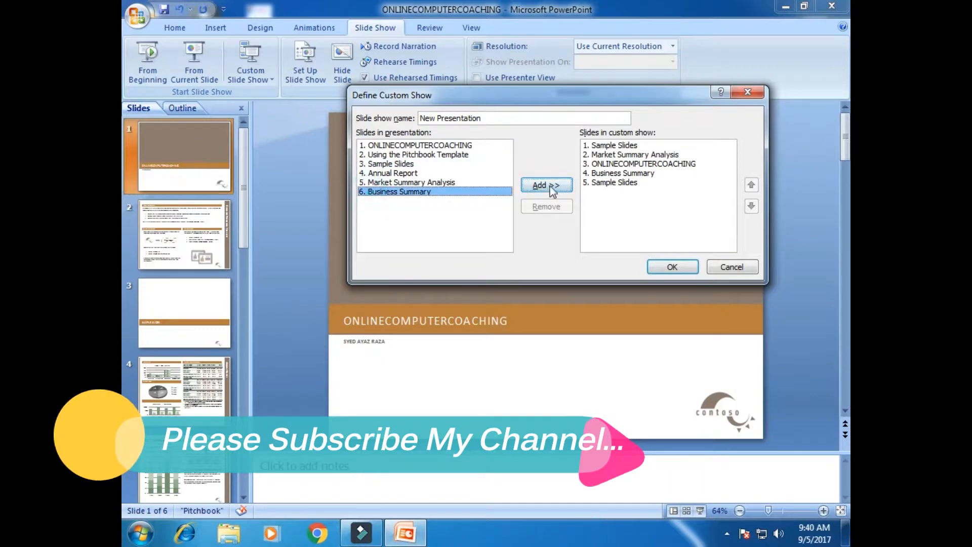
click(553, 189)
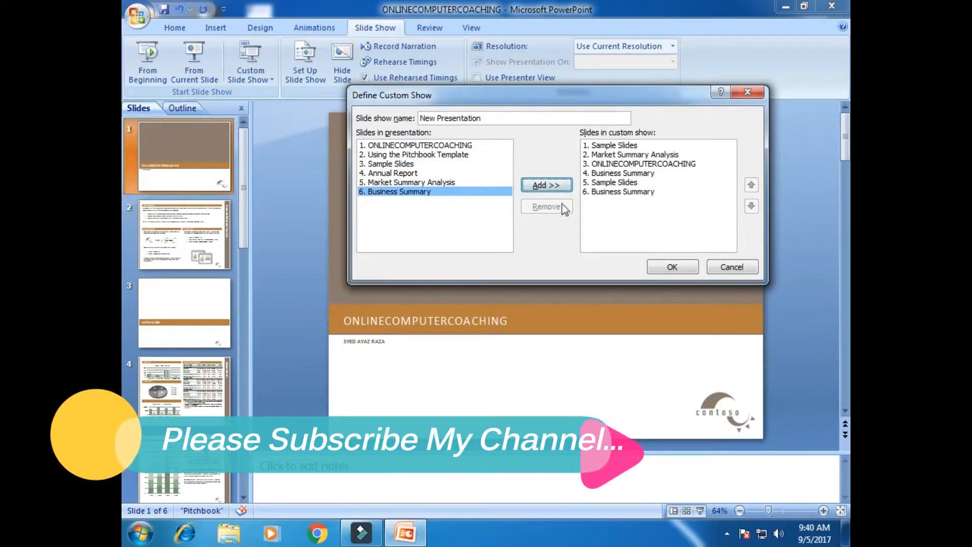
click(620, 185)
click(621, 192)
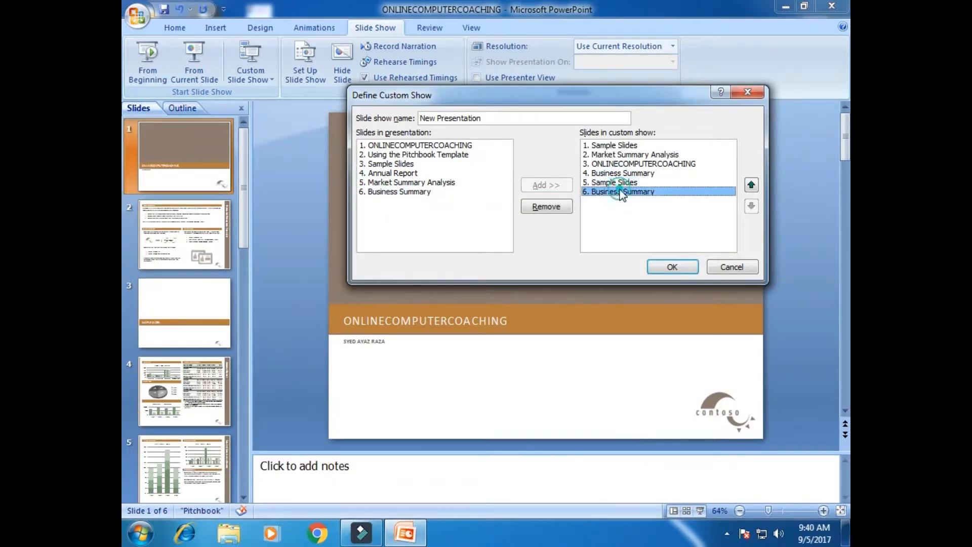
click(557, 207)
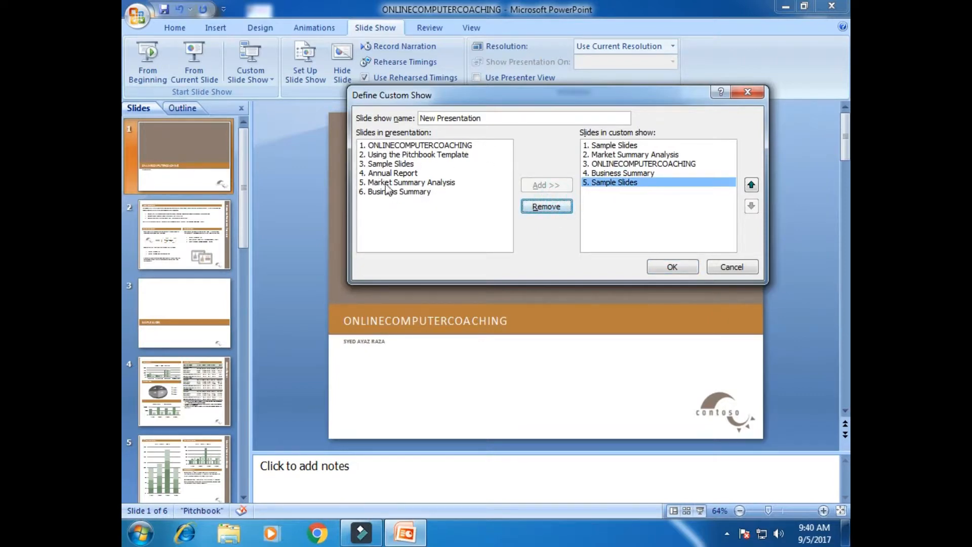
- Append Using the Pitchbook Template to the custom show and remove the second Sample Slides entry
click(380, 157)
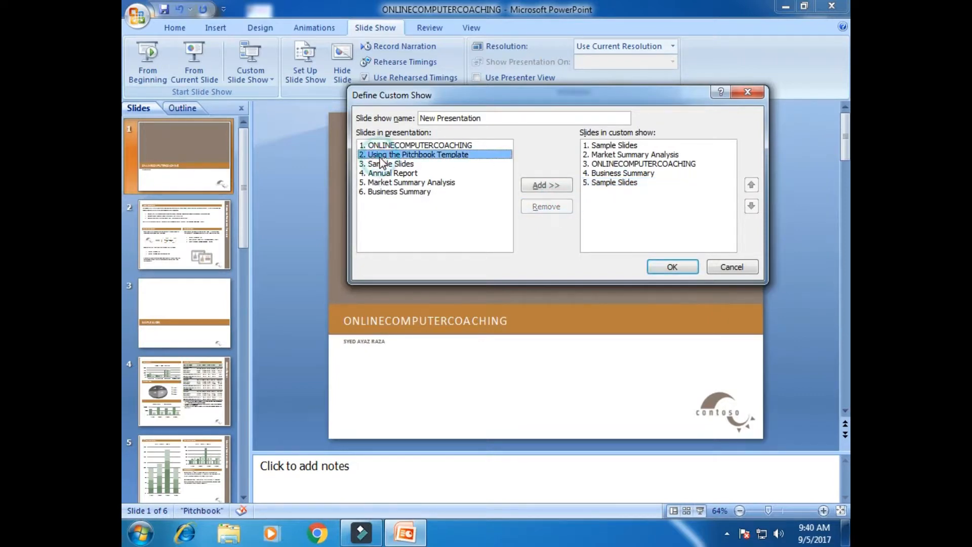
click(564, 187)
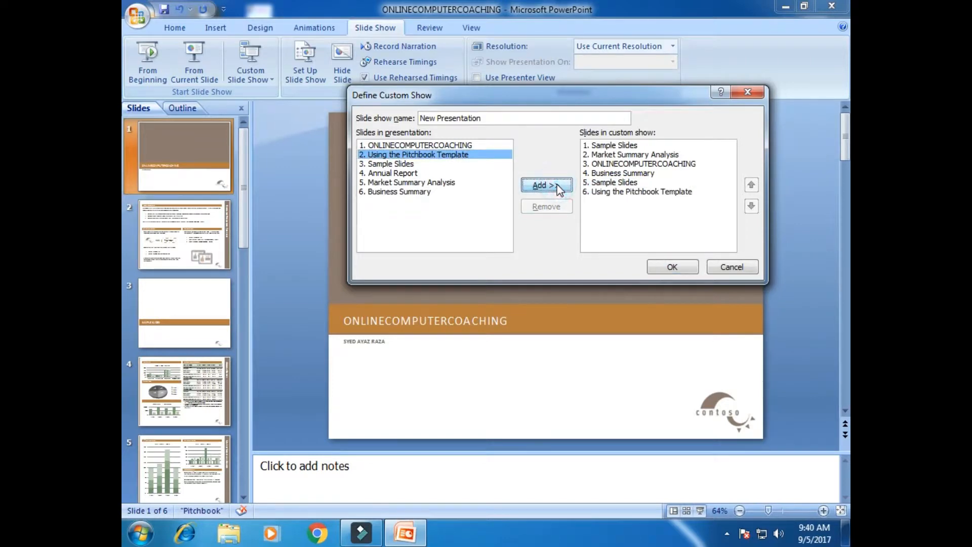
click(611, 185)
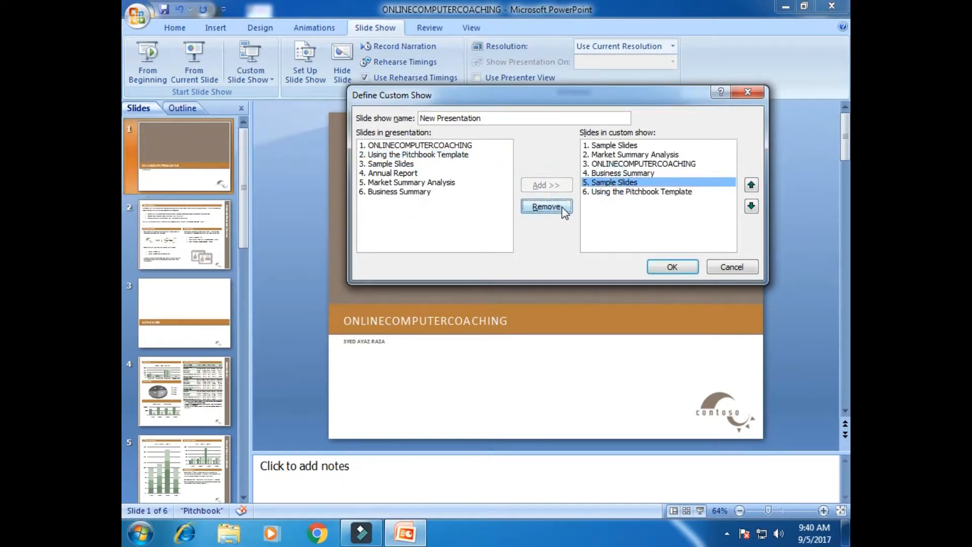
click(543, 208)
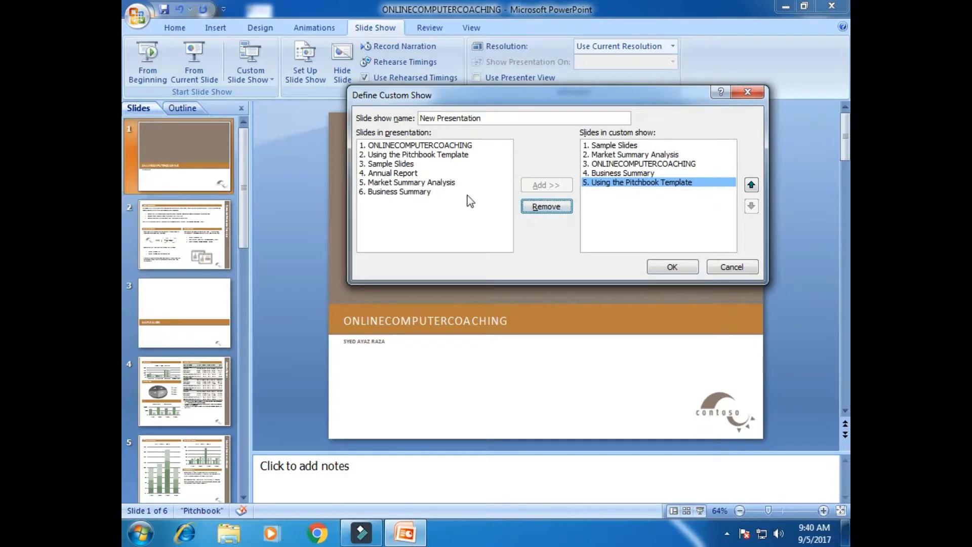
- Append Annual Report as the sixth entry and save the New Presentation custom show
click(393, 173)
click(550, 183)
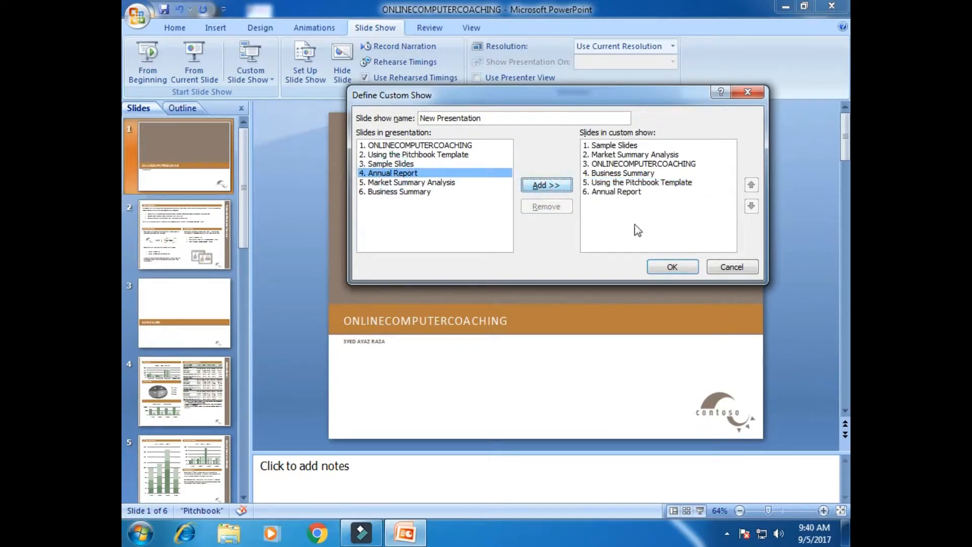
click(665, 267)
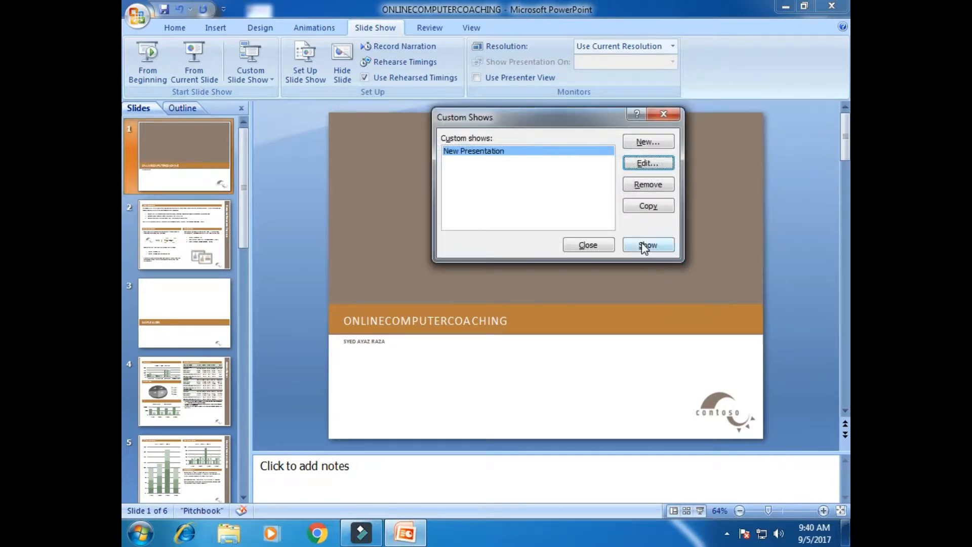
- Play the edited New Presentation custom show through all six slides and exit at the end
click(644, 245)
click(615, 225)
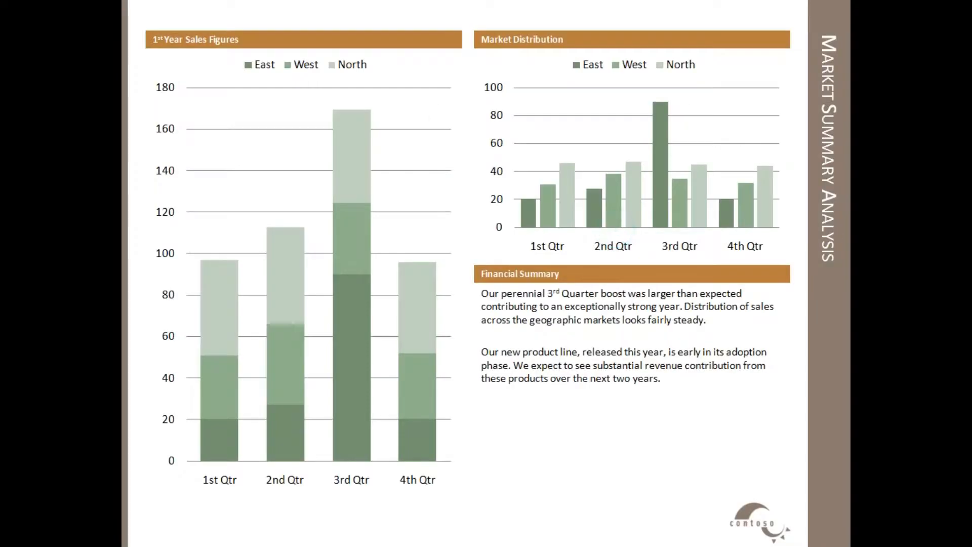
click(615, 229)
click(615, 229)
click(615, 229)
click(615, 230)
click(615, 230)
click(615, 230)
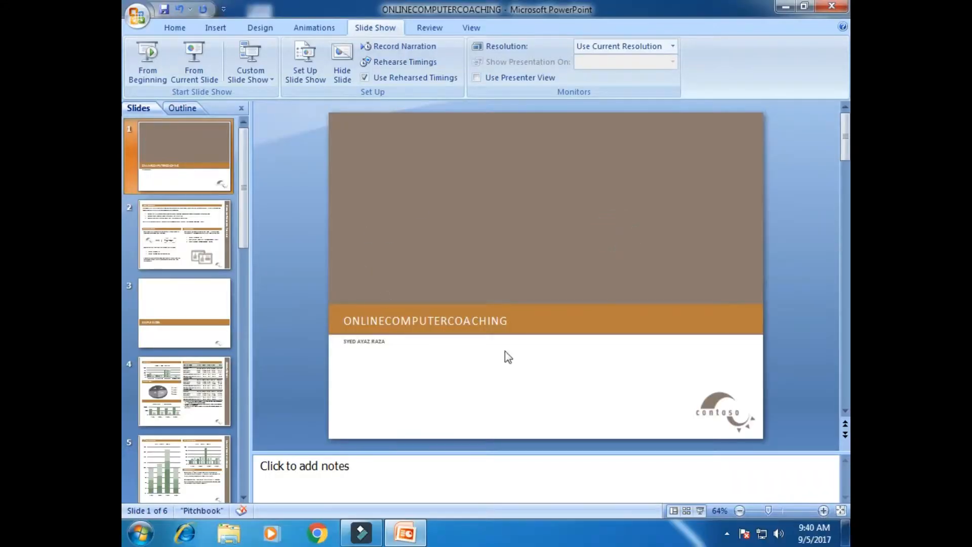
- Remove the New Presentation custom show from the presentation and close the list of custom shows
click(258, 84)
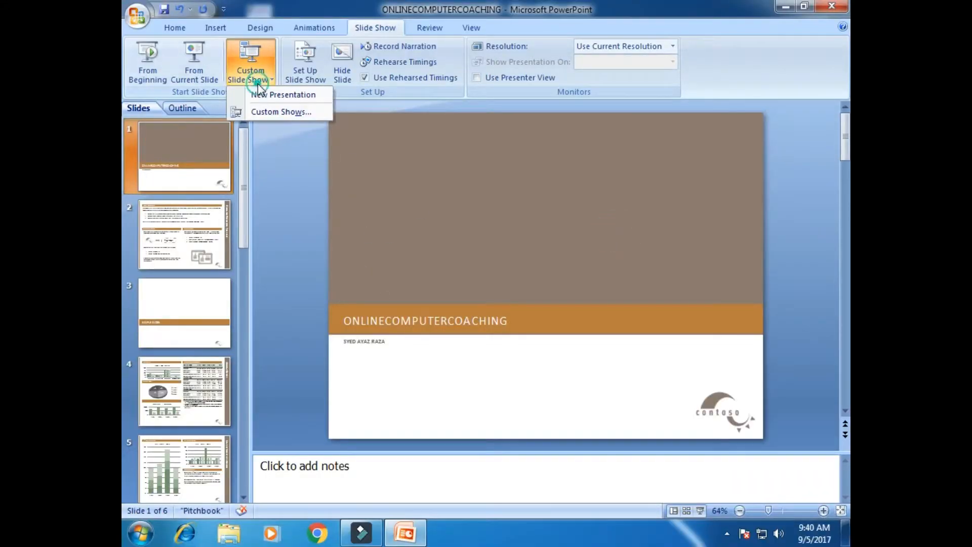
click(284, 111)
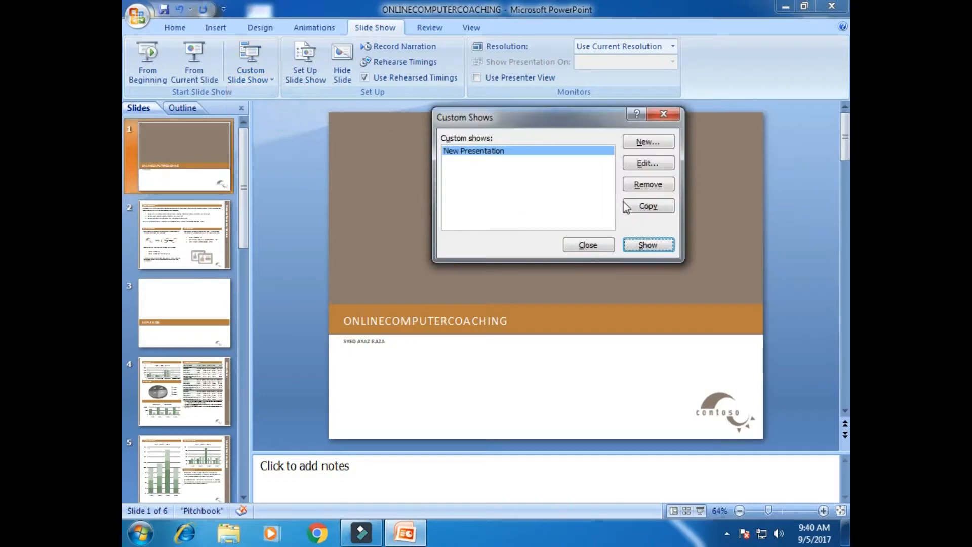
click(647, 184)
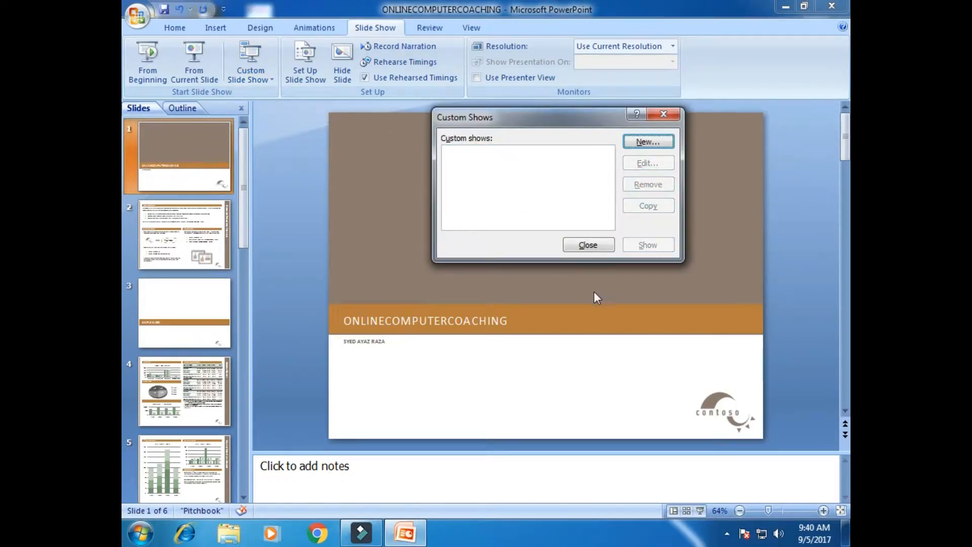
click(589, 245)
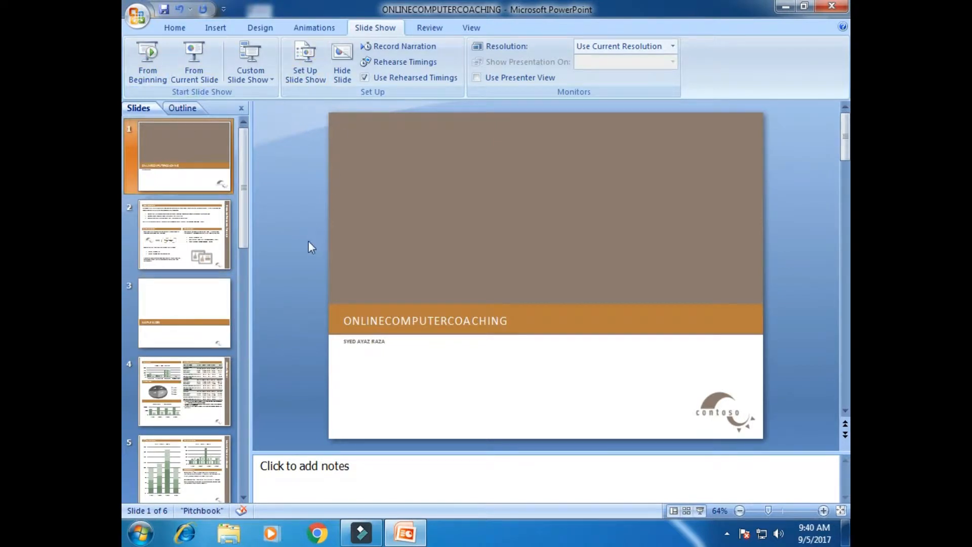
- Set up the slide show to present only slides 1 to 3
click(305, 72)
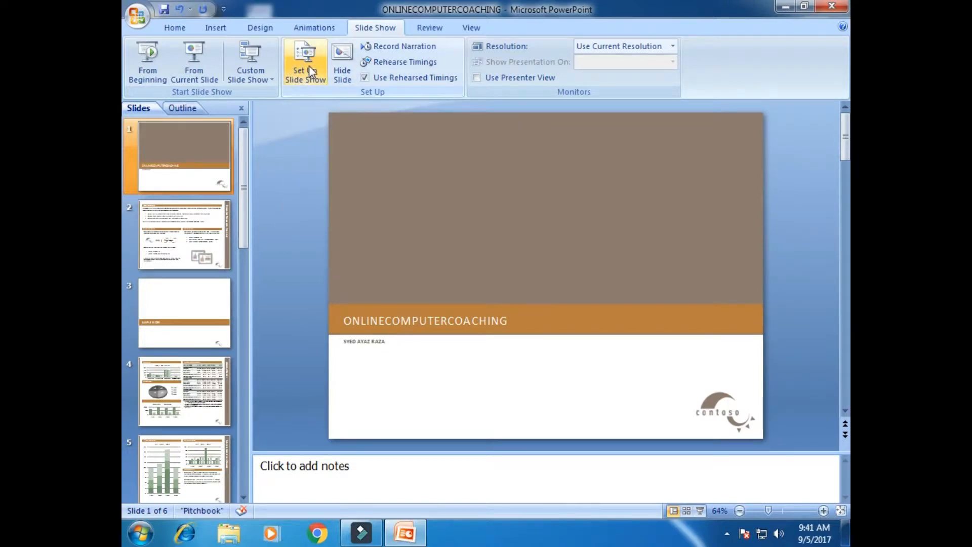
click(307, 73)
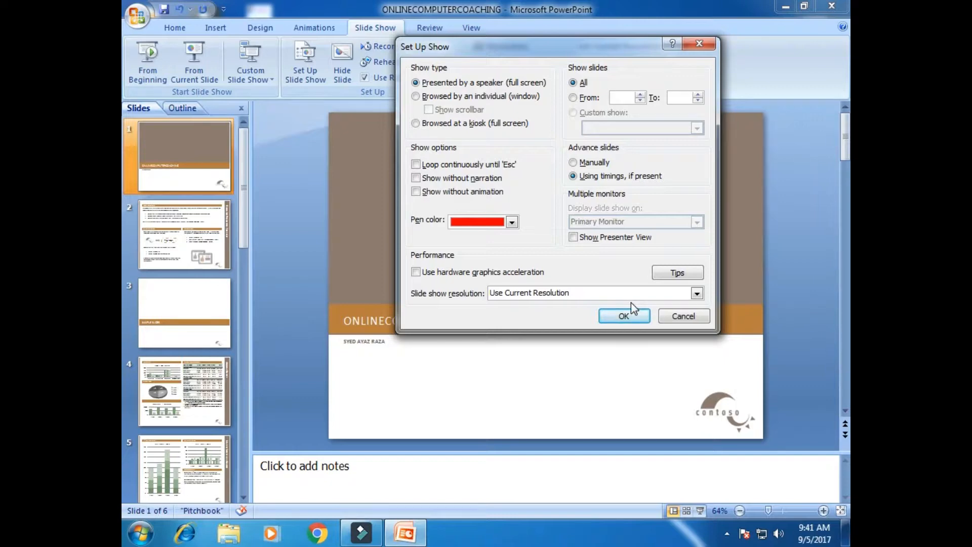
click(573, 100)
click(697, 100)
click(699, 100)
click(638, 316)
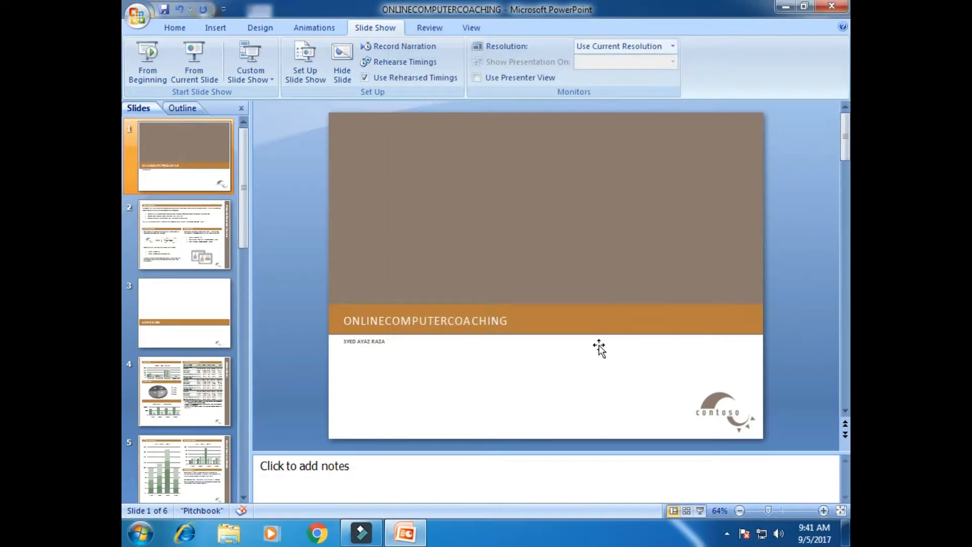
- Play the limited slide show from the beginning through Sample Slides and exit at the end
key(F5)
click(598, 344)
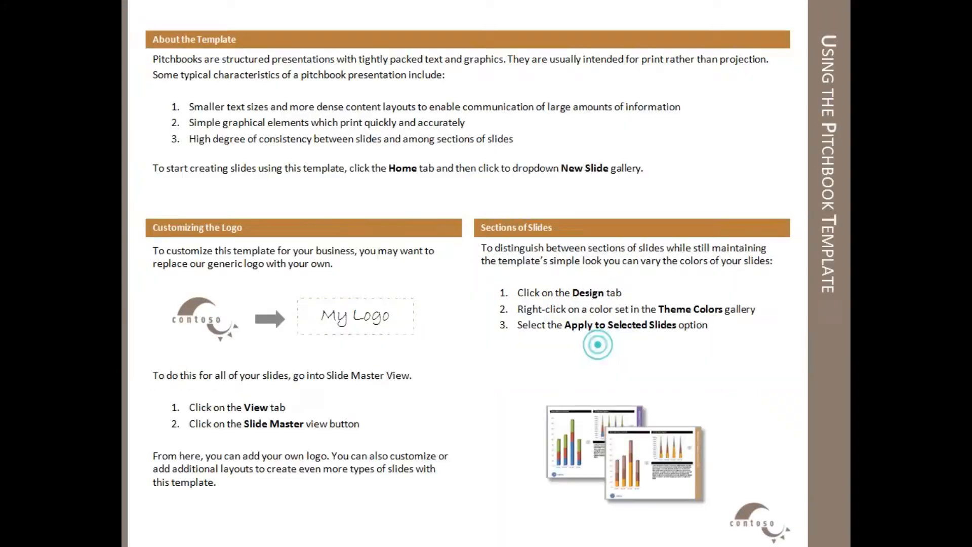
click(597, 344)
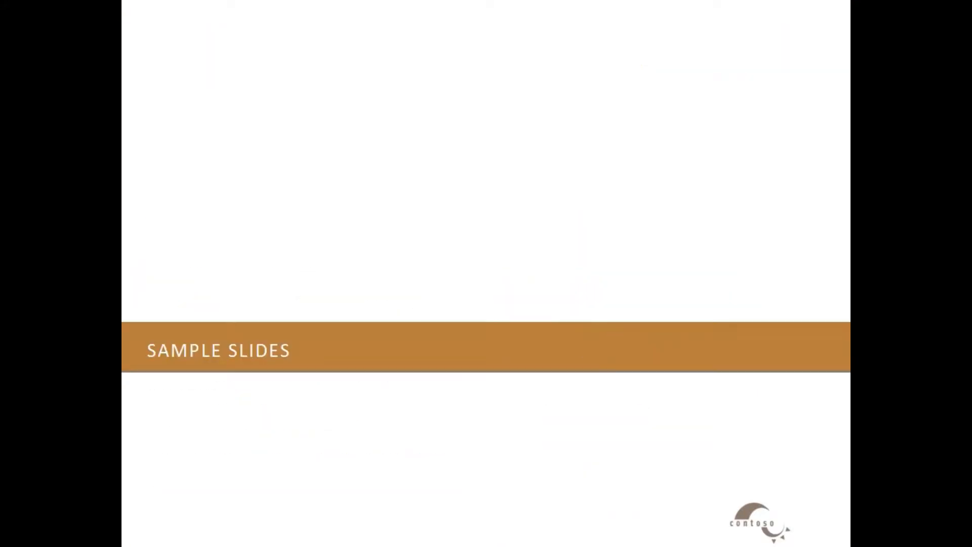
click(597, 344)
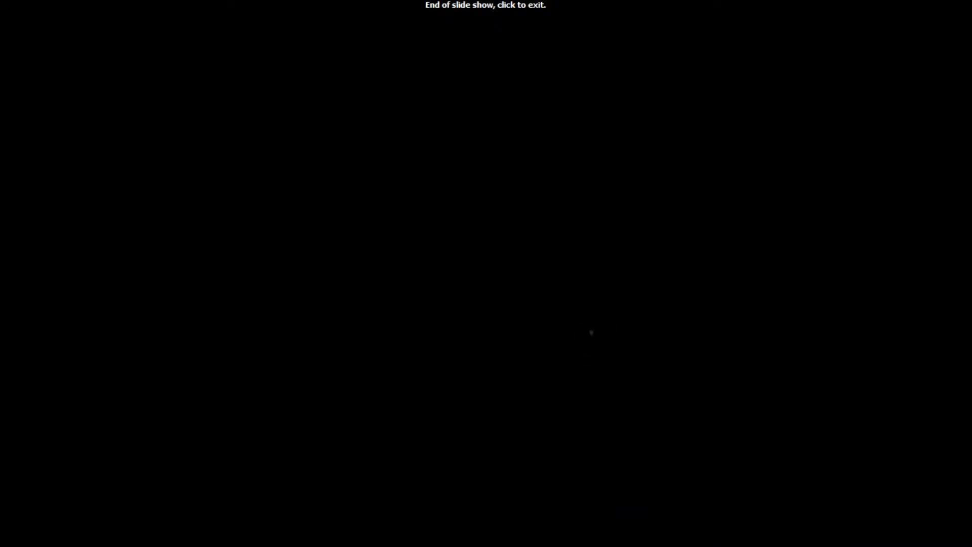
click(591, 335)
- Set the slide show to loop continuously until Esc, keeping the slide range from 1 to 3
click(312, 51)
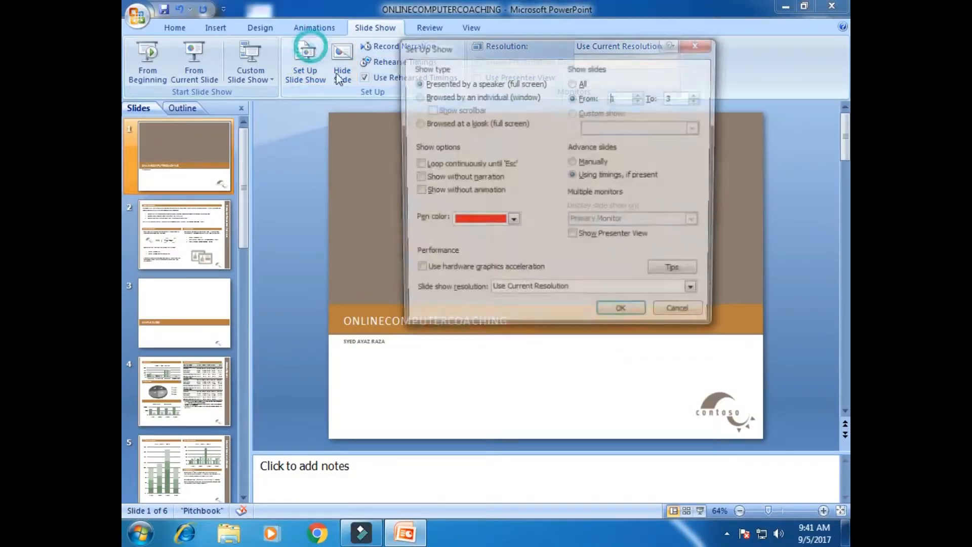
click(577, 83)
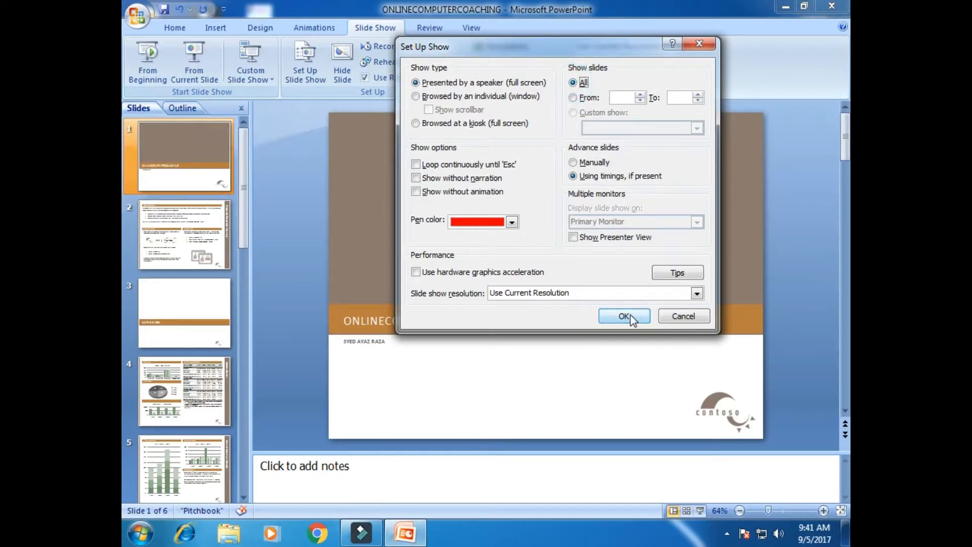
click(574, 98)
click(417, 167)
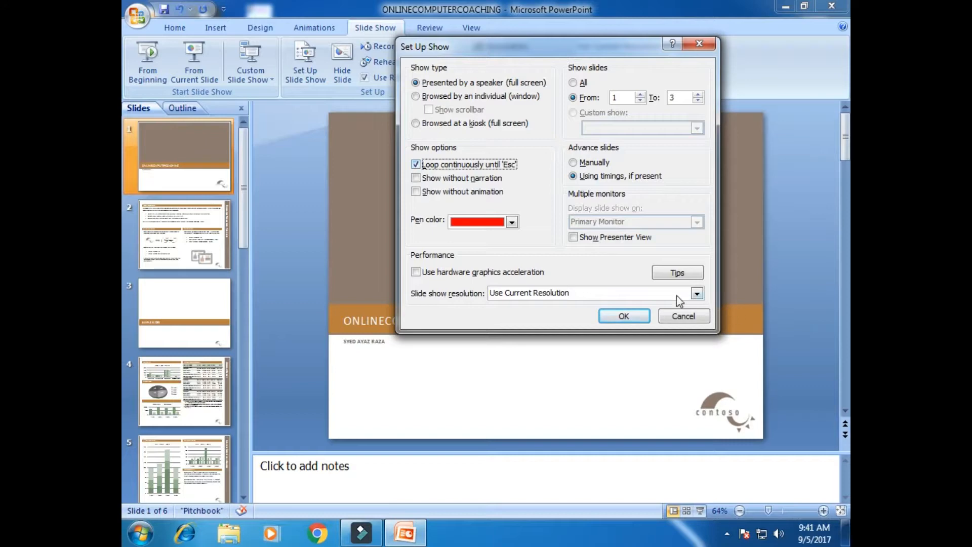
click(623, 314)
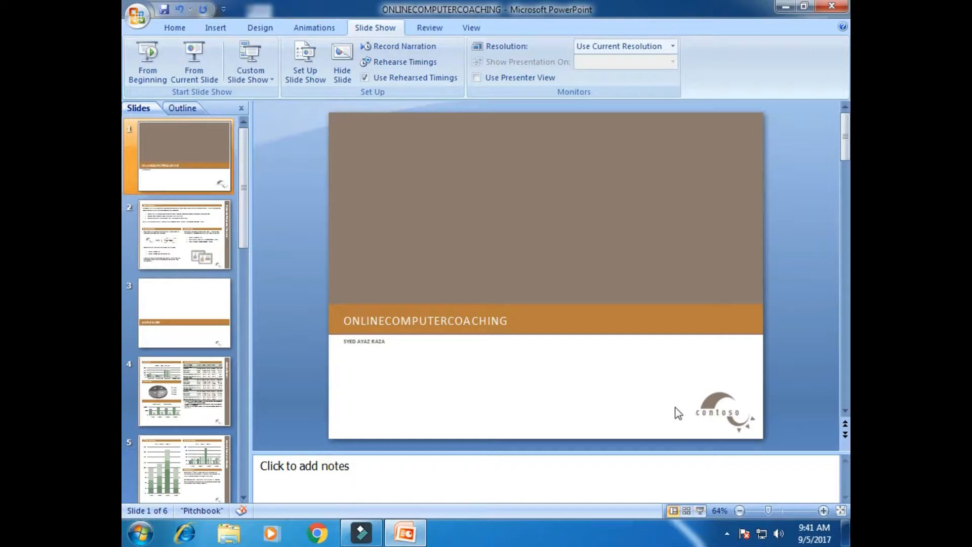
- Run the looping slide show, advance through its slides past the restart, and end the show
click(702, 511)
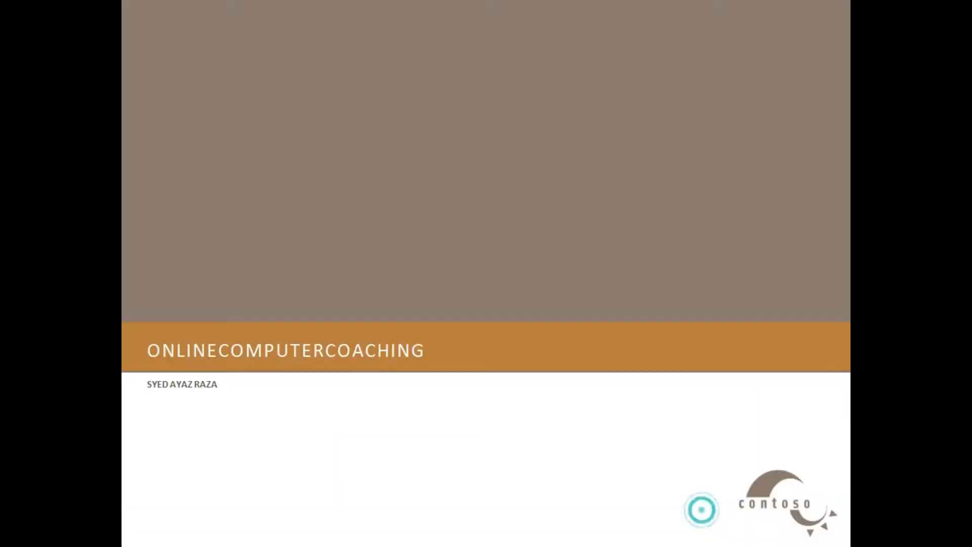
click(646, 224)
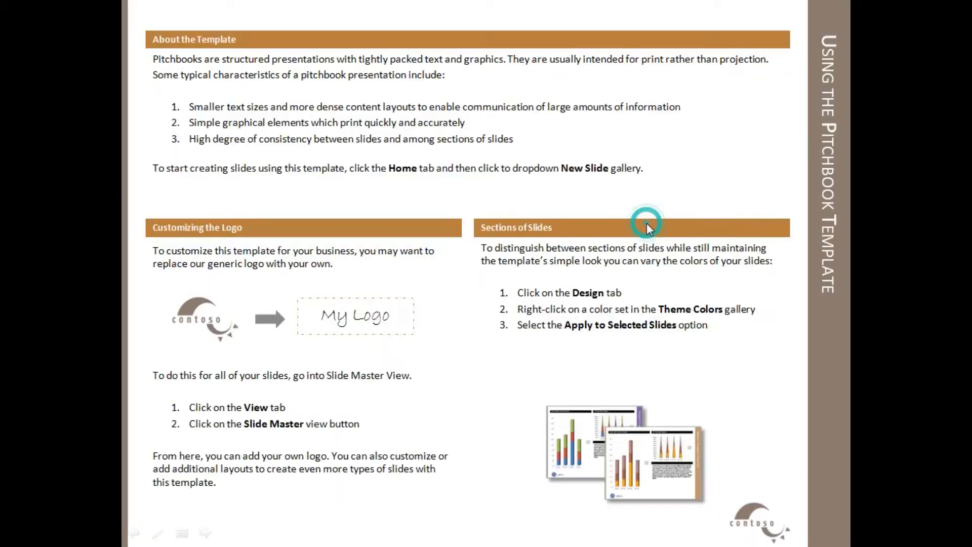
click(647, 224)
click(646, 224)
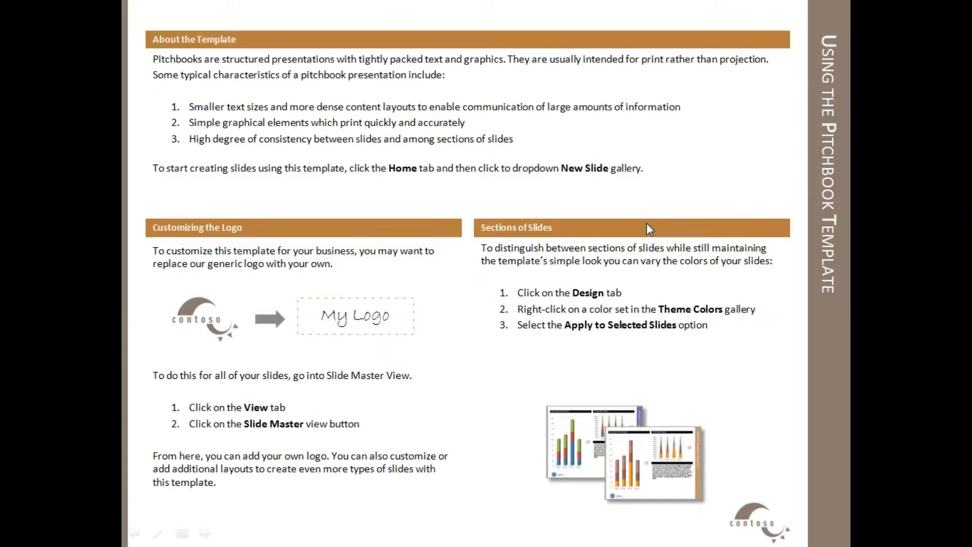
click(646, 222)
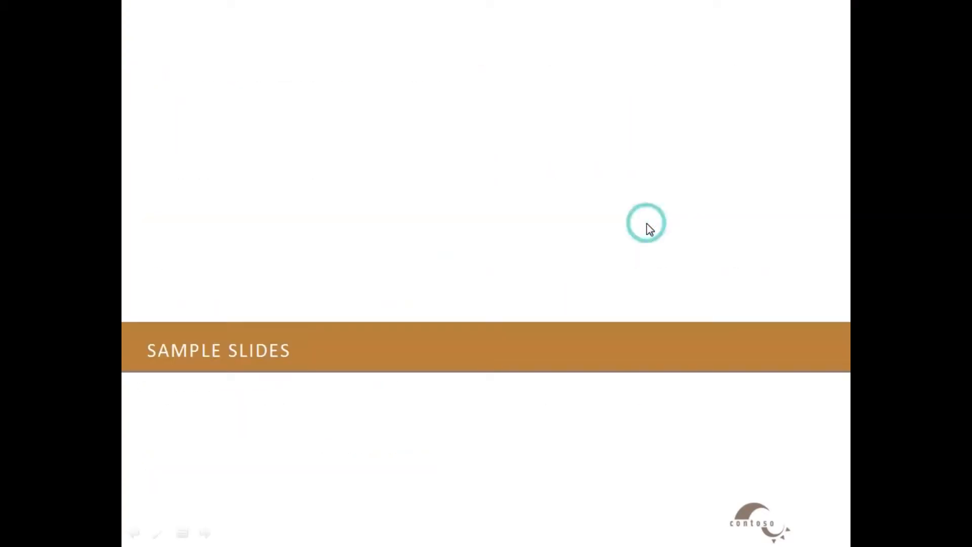
click(646, 223)
key(Escape)
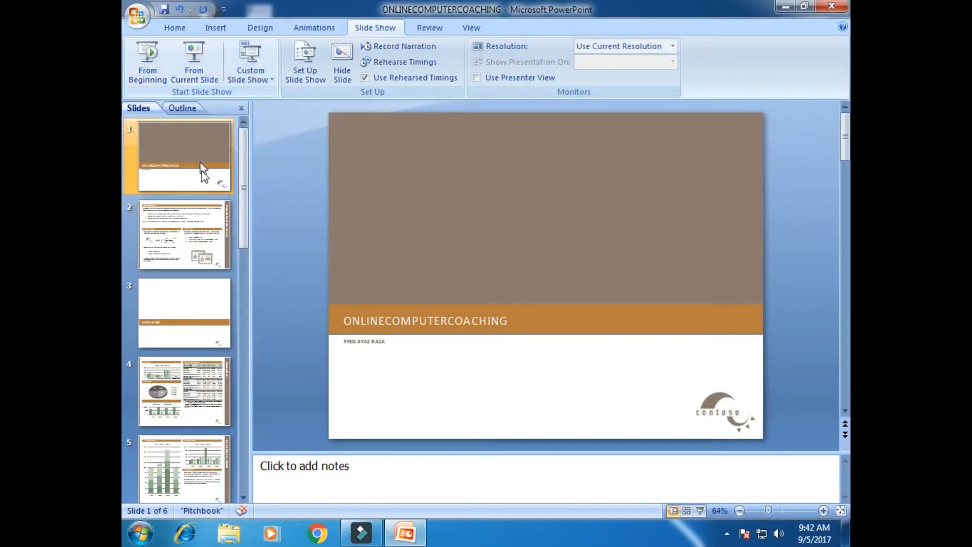
- Turn on automatic advance after 00:00 for slides 2 and 3 in the transition settings
click(314, 27)
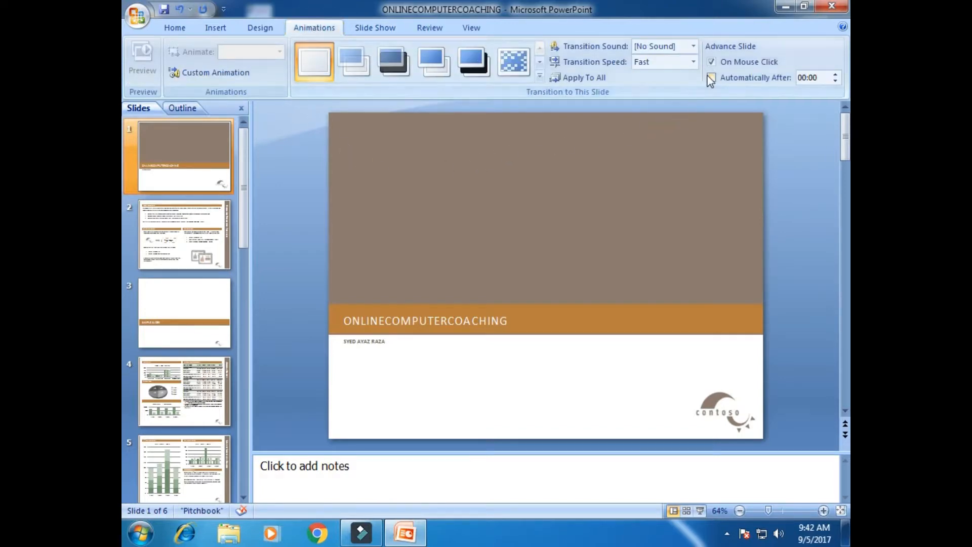
click(200, 235)
click(739, 81)
click(195, 283)
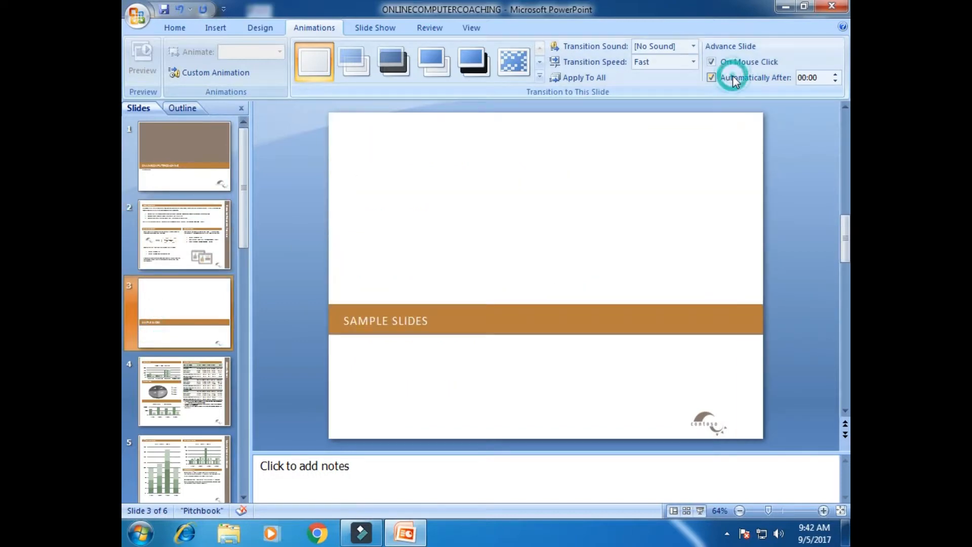